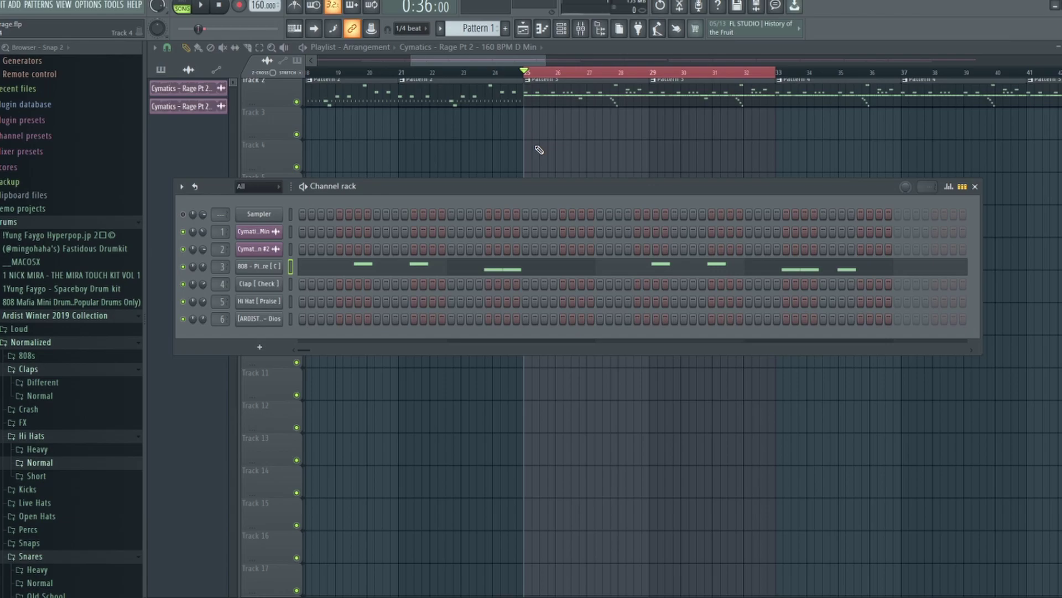
# - Move the channel rack clear of the arrangement and play the selected playlist section starting at bar 25
pyautogui.moveTo(539, 185); pyautogui.dragTo(713, 173)
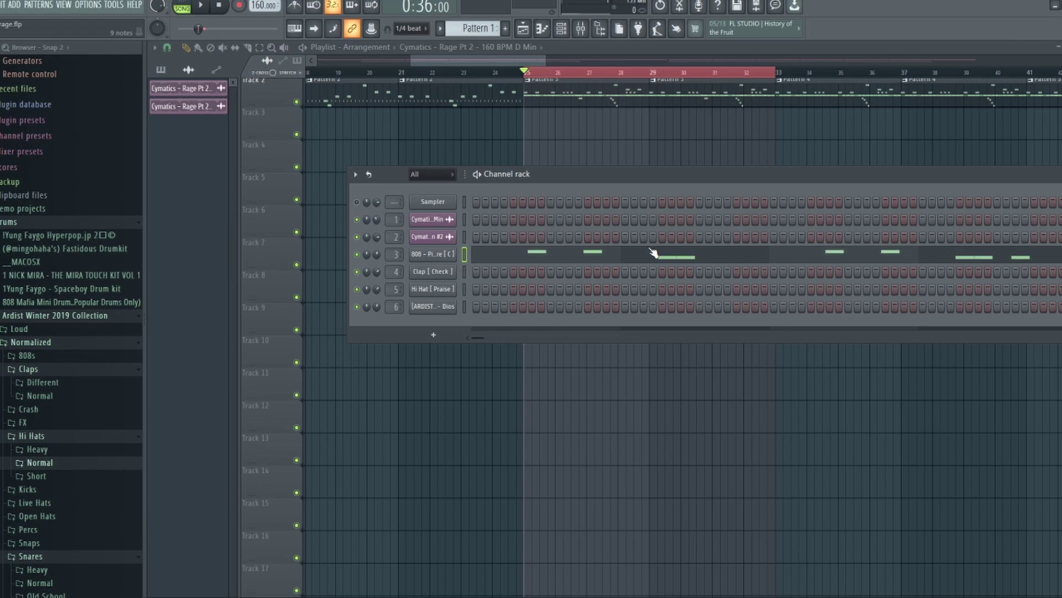
pyautogui.scroll(1, 557, 135)
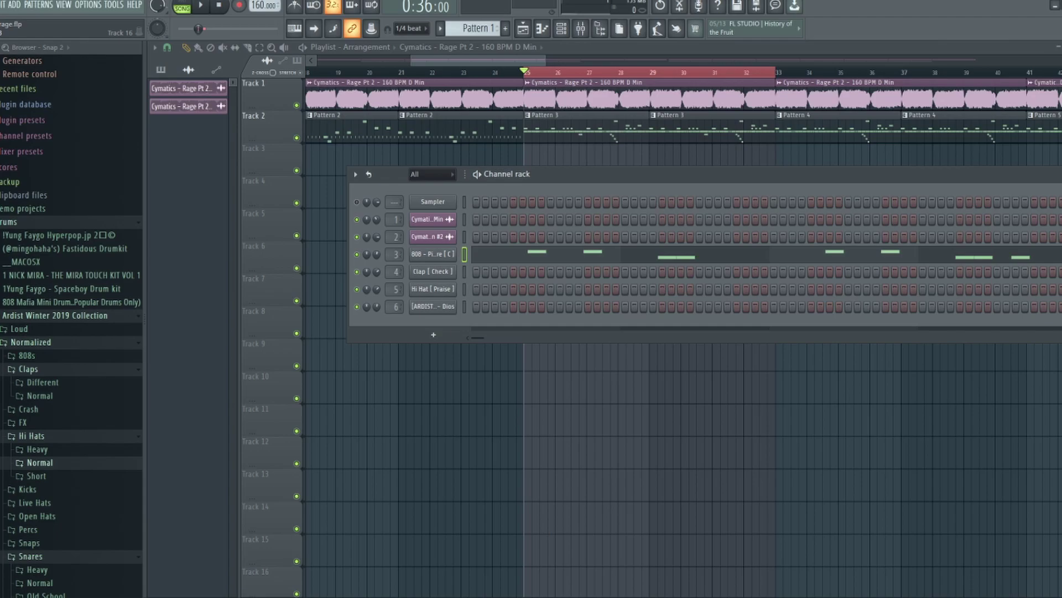
pyautogui.press('space')
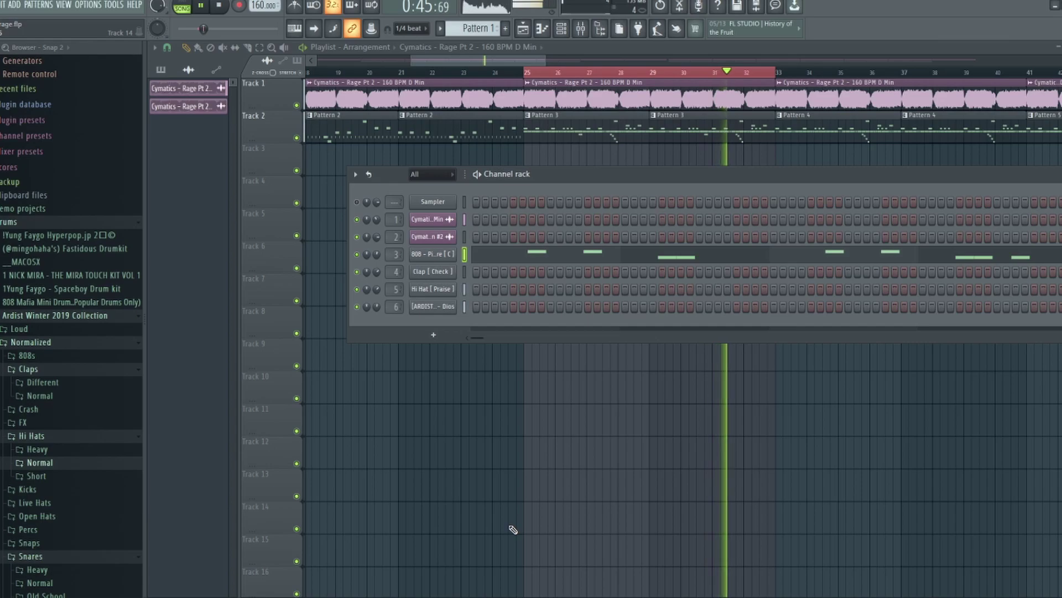
pyautogui.press('space')
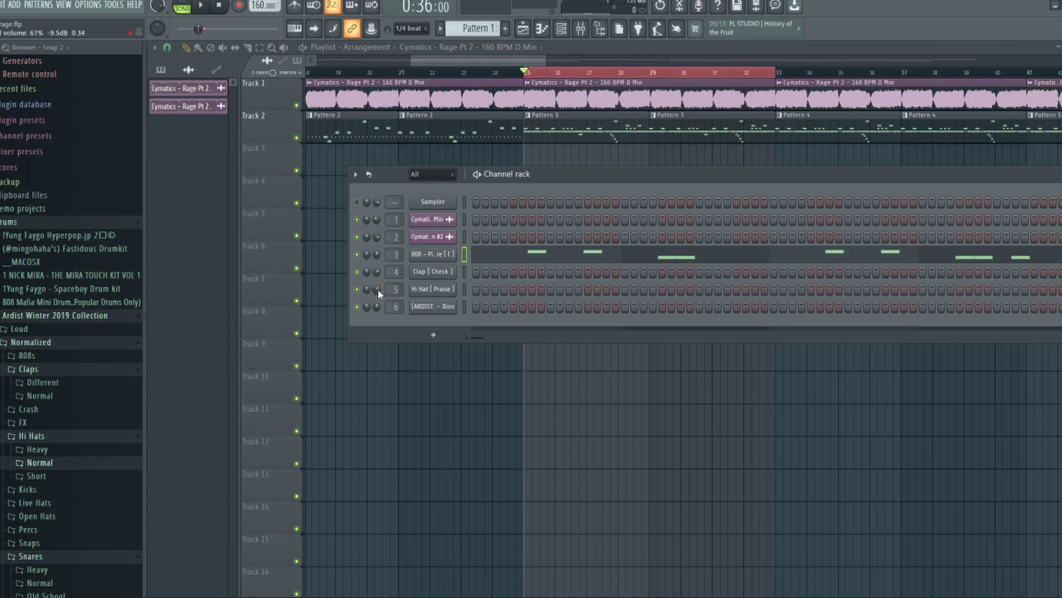
# - Open the mixer without the Youlean Loudness Meter covering it and play the selected section to check the track levels
pyautogui.click(379, 274)
pyautogui.press('F9')
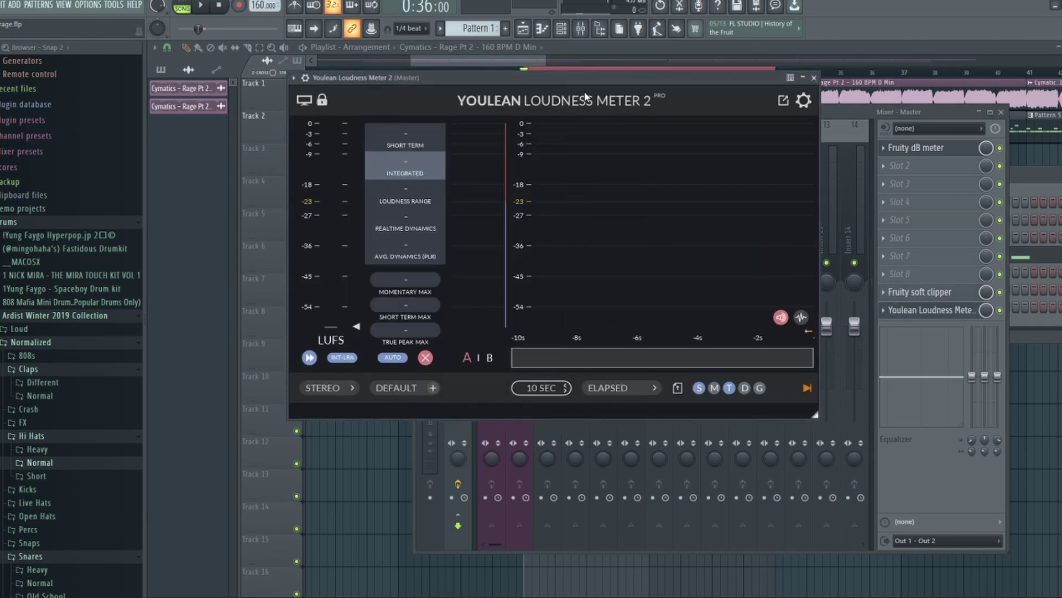
pyautogui.moveTo(595, 83); pyautogui.dragTo(768, 85)
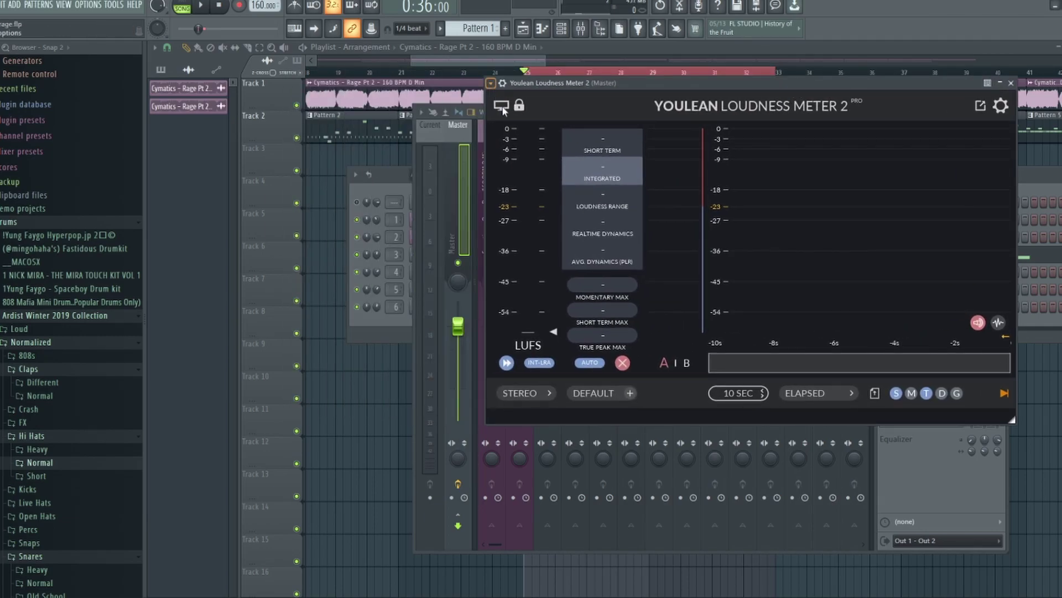
pyautogui.press('Escape')
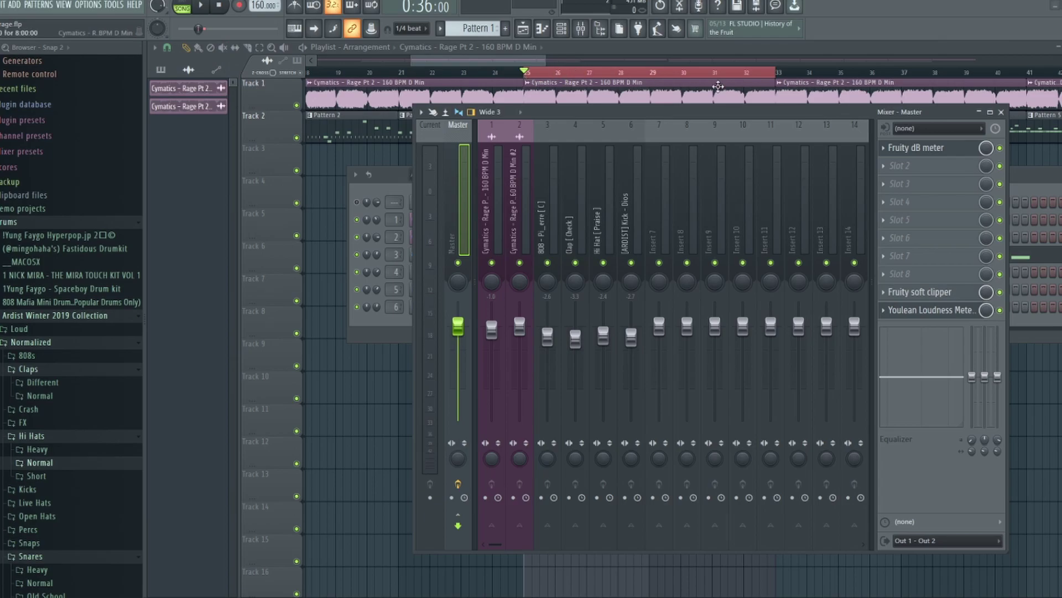
pyautogui.moveTo(723, 119); pyautogui.dragTo(715, 194)
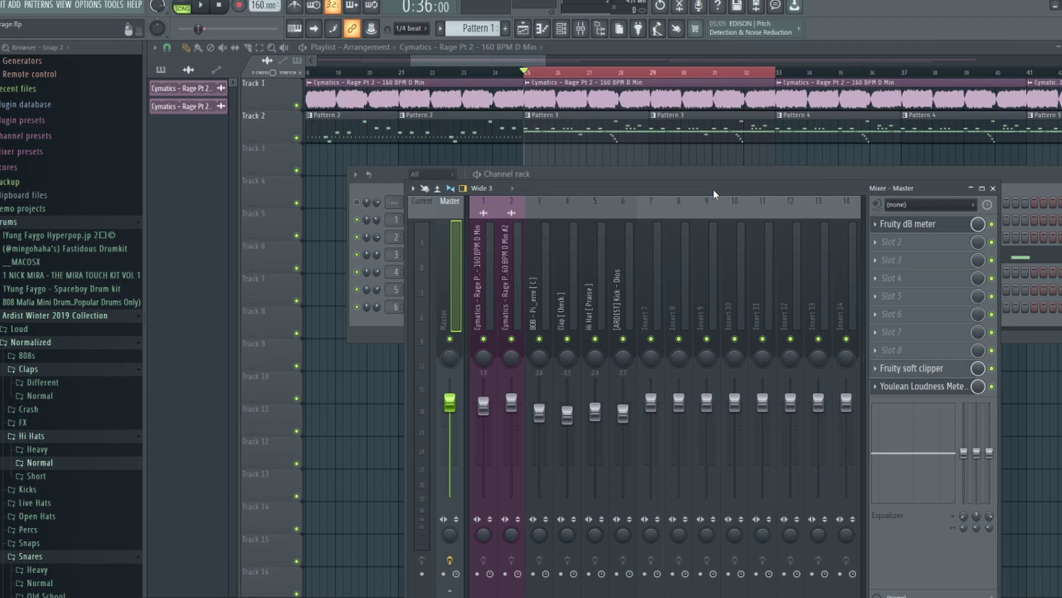
pyautogui.press('space')
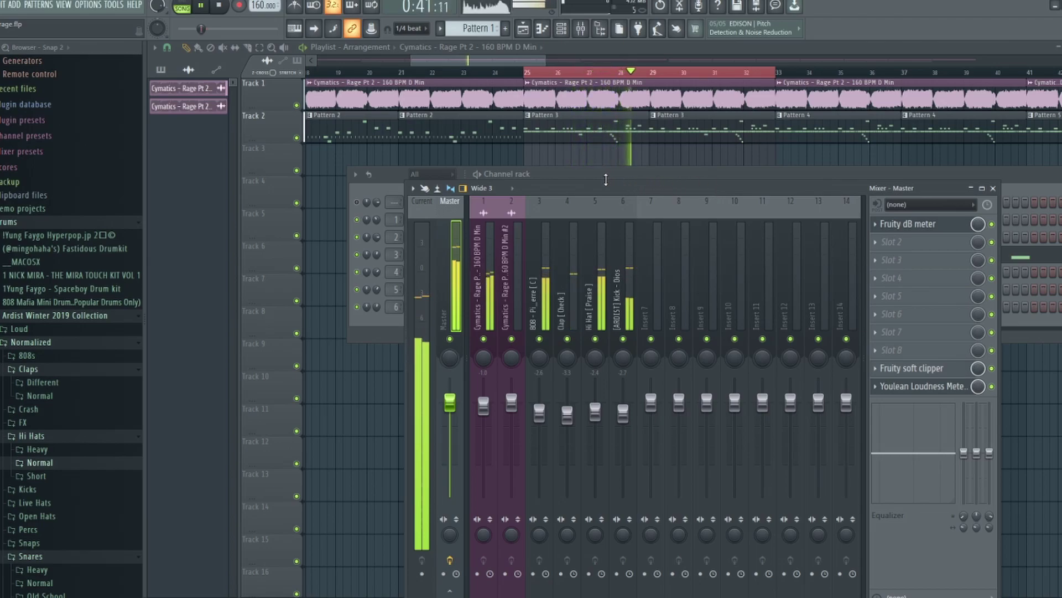
pyautogui.press('space')
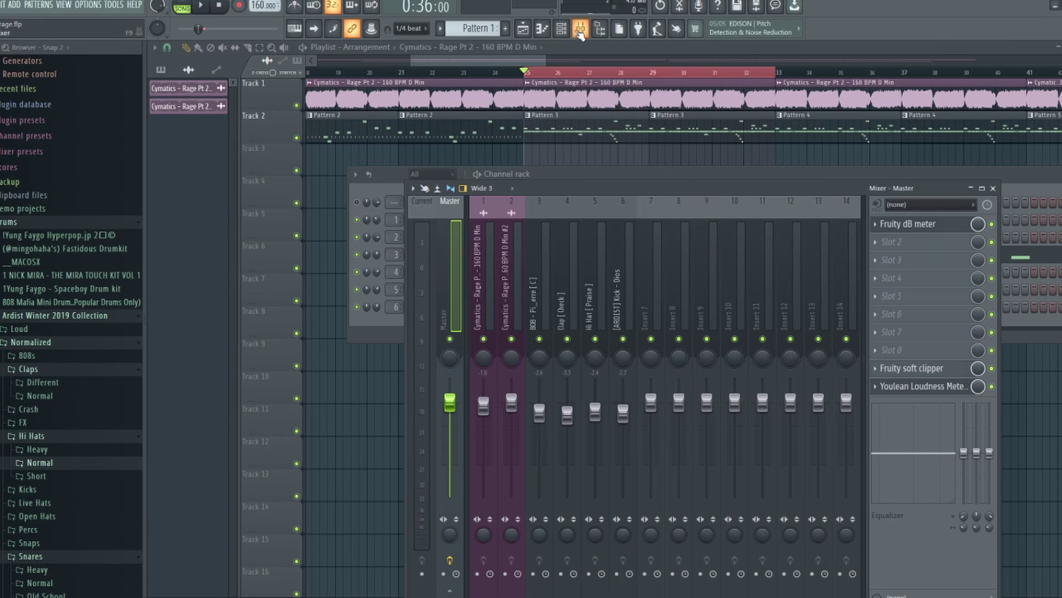
# - Bring up Fruity parametric EQ 2 with the 20Hz + 18kHz cut preset on the first Cymatics melody mixer track
pyautogui.click(580, 28)
pyautogui.click(580, 28)
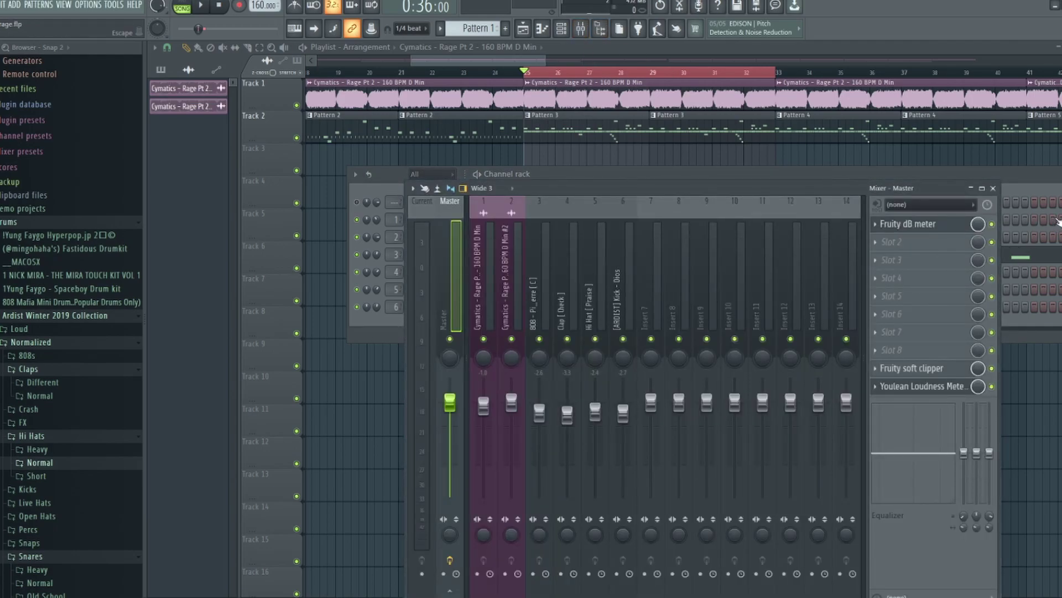
pyautogui.moveTo(709, 191); pyautogui.dragTo(696, 115)
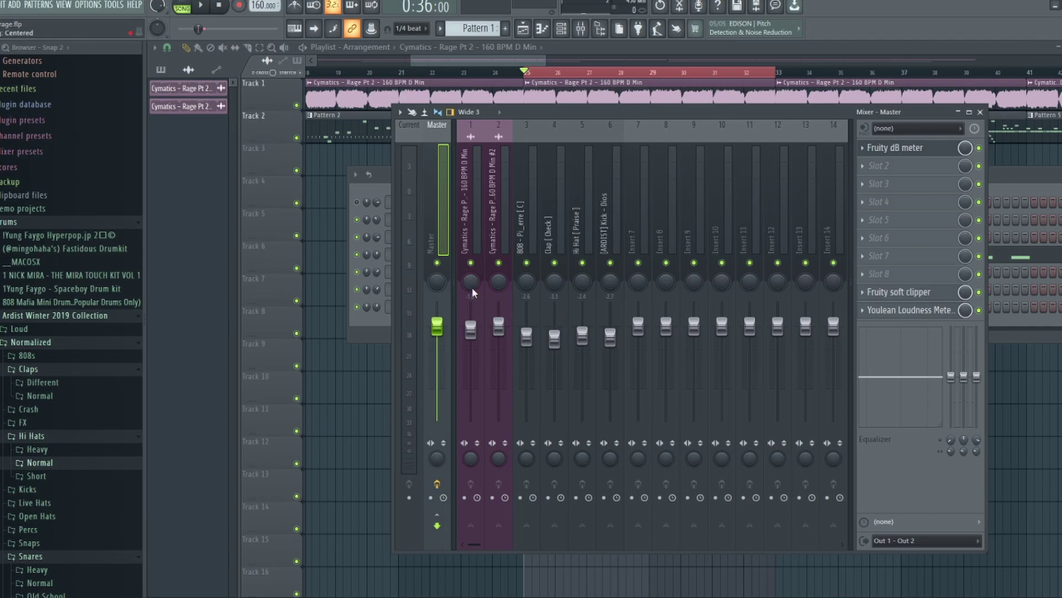
pyautogui.click(471, 221)
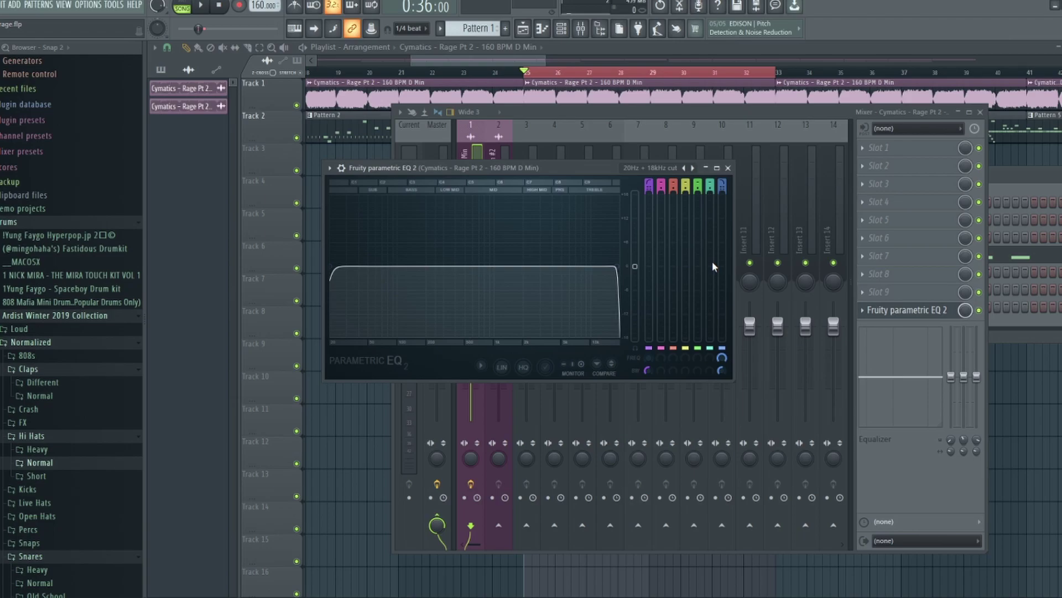
pyautogui.moveTo(599, 167); pyautogui.dragTo(872, 253)
# - Solo the 808 together with the first melody track, and play the section with the melody's EQ spectrum in view
pyautogui.rightClick(527, 262)
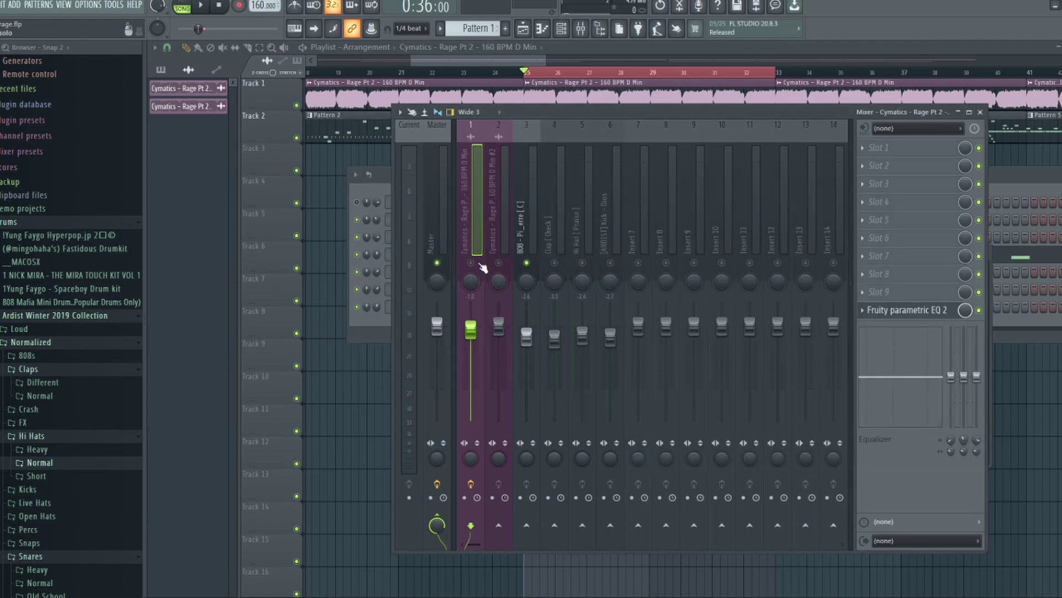
pyautogui.click(471, 263)
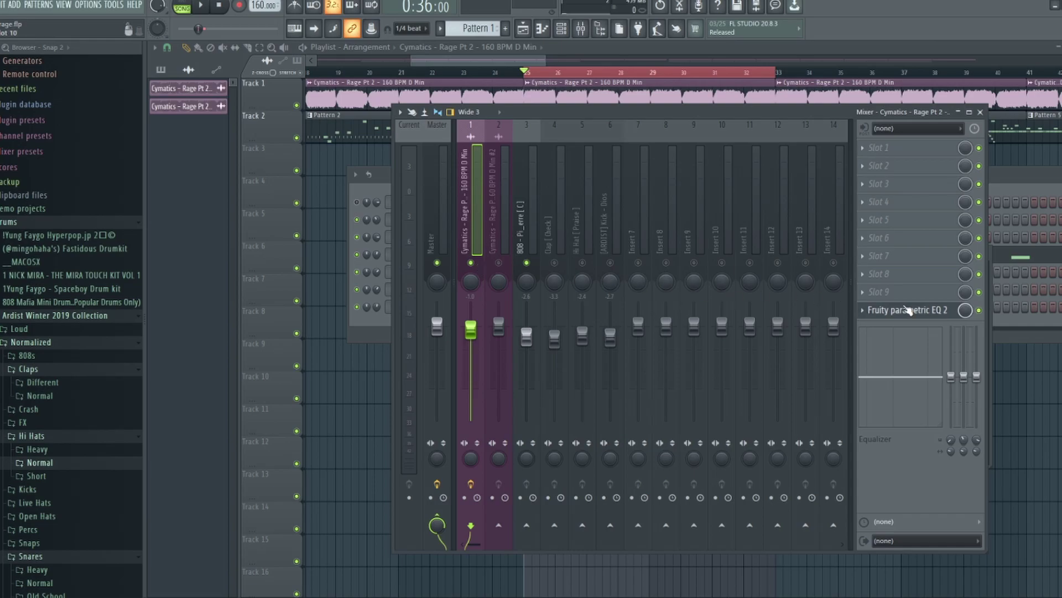
pyautogui.press('space')
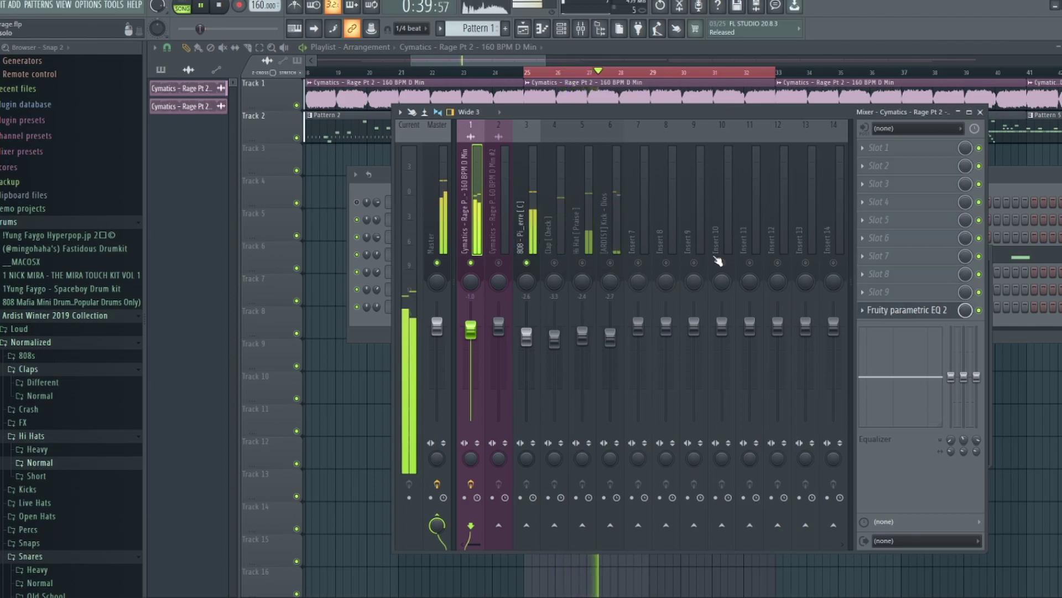
pyautogui.click(931, 311)
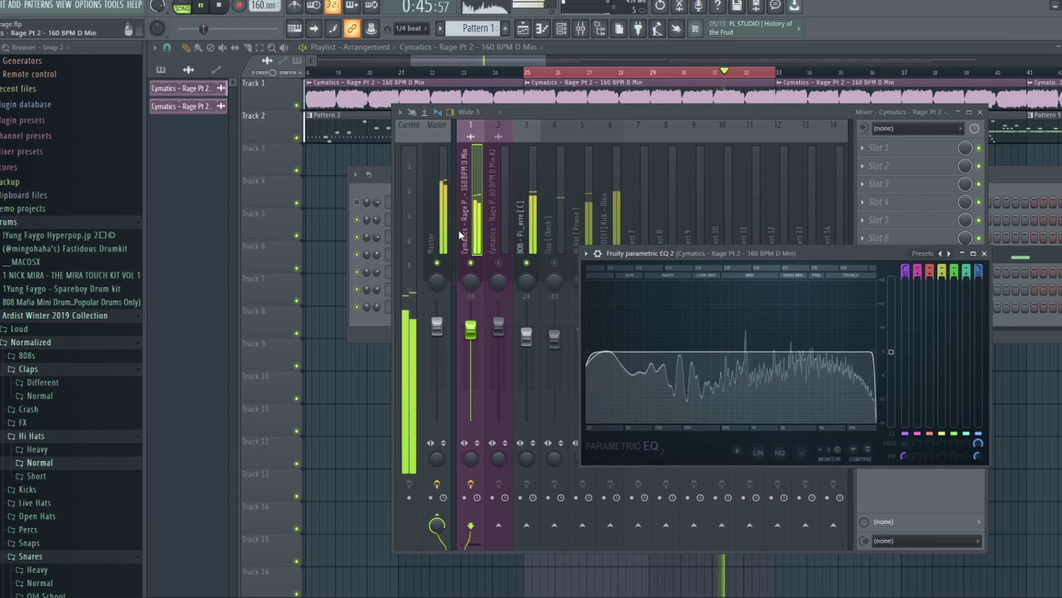
# - Stop playback and add Fruity parametric EQ 2 to slot 2 of the Master track
pyautogui.click(437, 222)
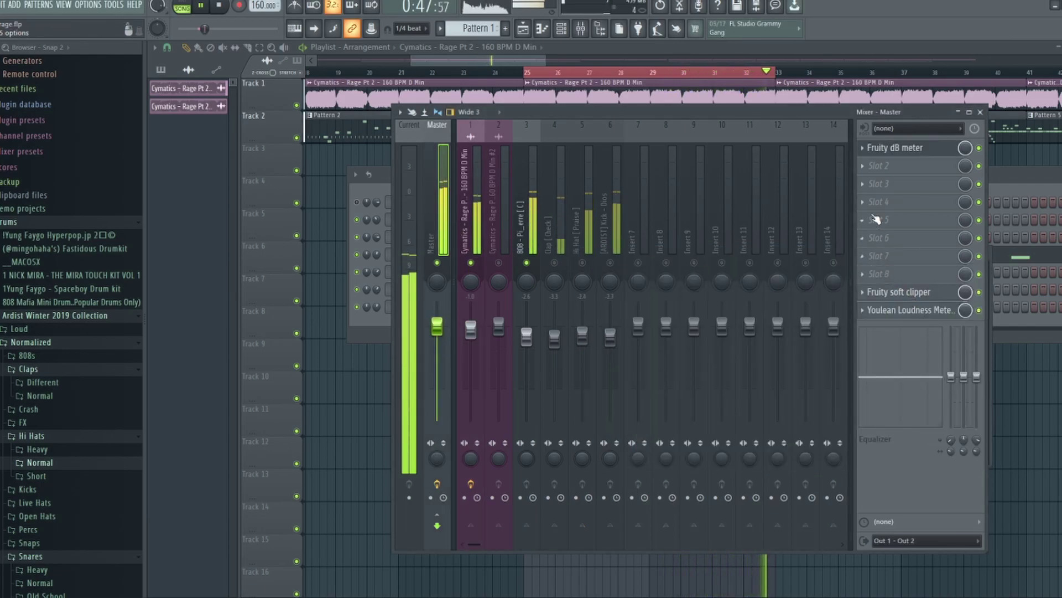
pyautogui.press('space')
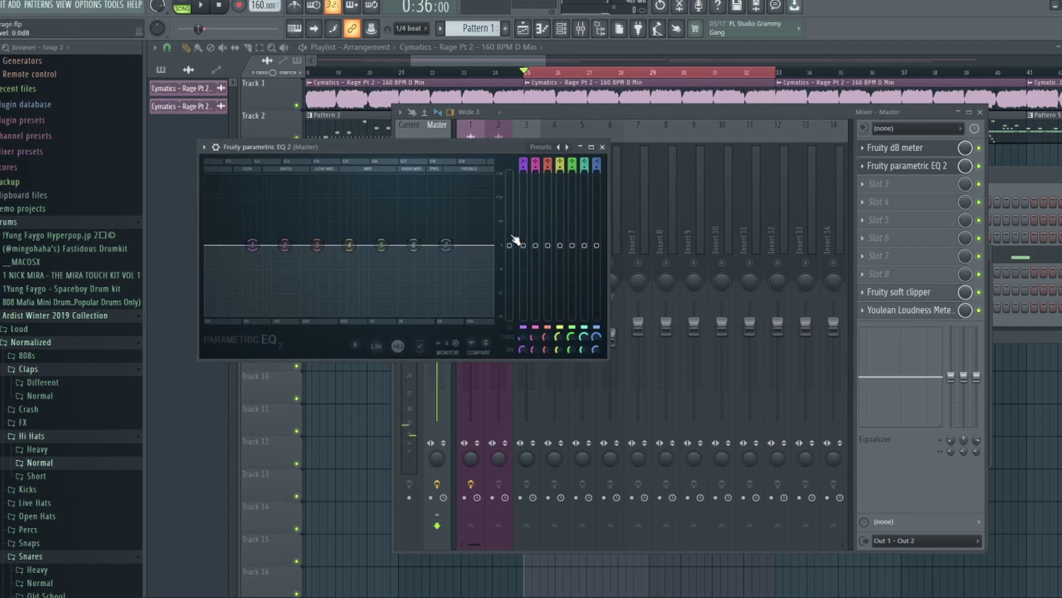
pyautogui.moveTo(455, 146); pyautogui.dragTo(786, 144)
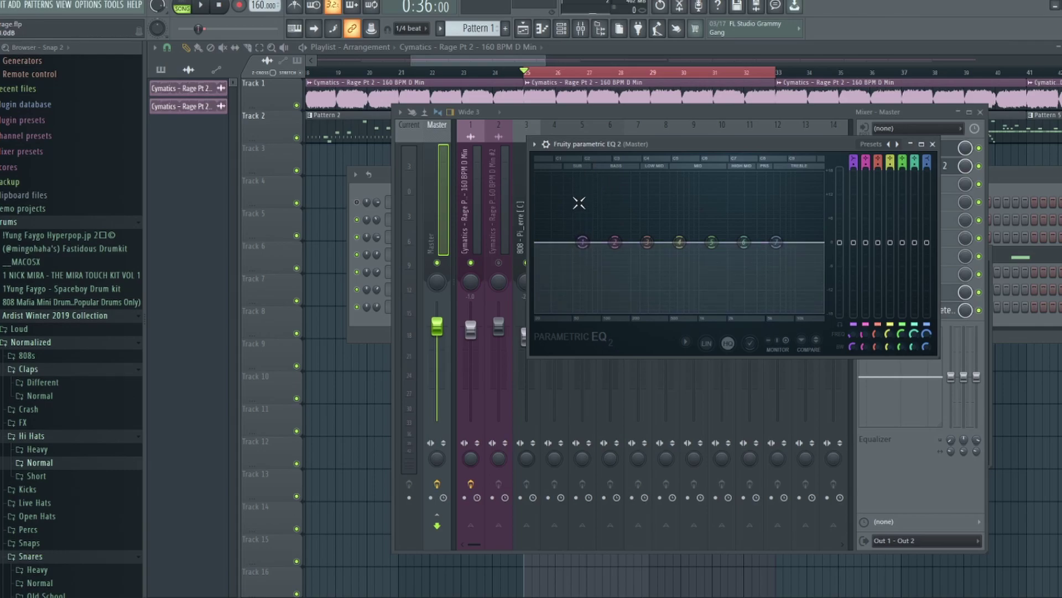
# - Try boosting band 2 in the Master's Fruity parametric EQ 2 and reset it to flat
pyautogui.moveTo(614, 241)
pyautogui.mouseDown()
pyautogui.moveTo(592, 212)
pyautogui.moveTo(601, 217)
pyautogui.moveTo(598, 202)
pyautogui.moveTo(607, 222)
pyautogui.mouseUp()
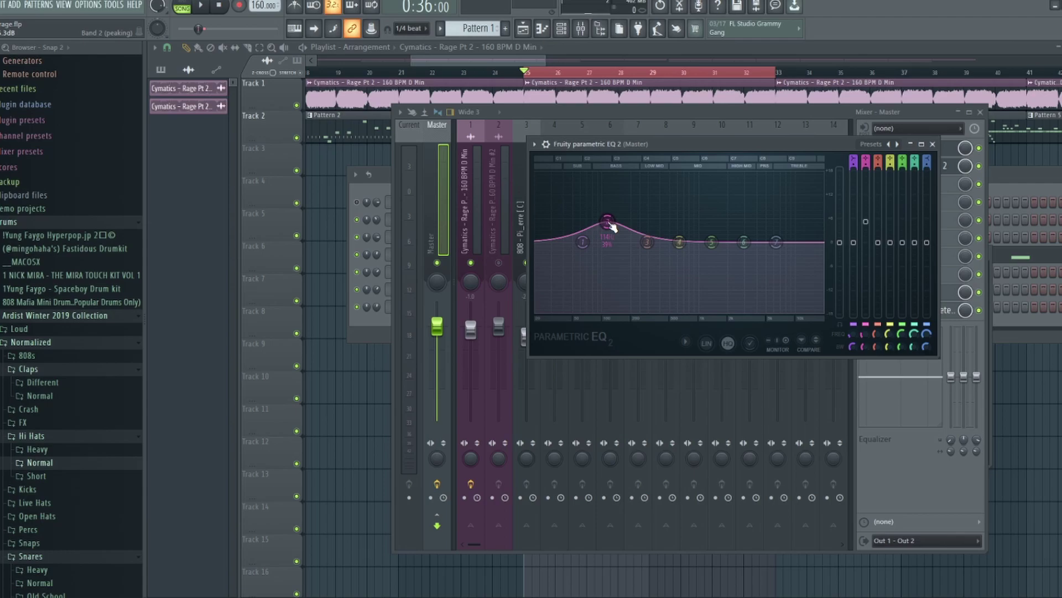
pyautogui.keyDown('alt'); pyautogui.click(608, 224); pyautogui.keyUp('alt')
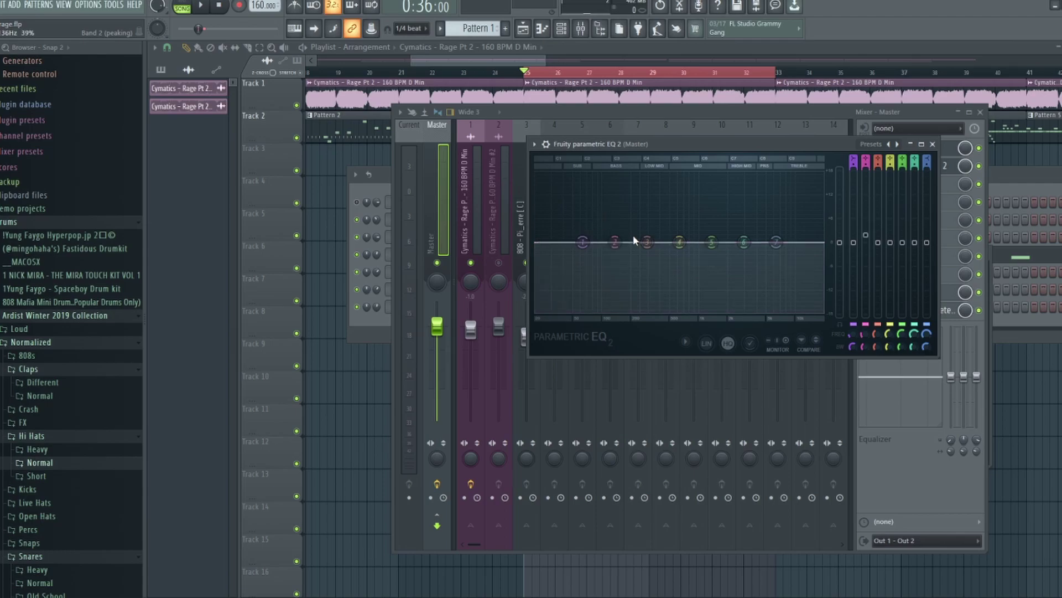
pyautogui.moveTo(713, 145); pyautogui.dragTo(359, 298)
# - Raise the band 1 high-pass cutoff in the first melody track's Fruity parametric EQ 2 to the start of the bass range
pyautogui.click(517, 226)
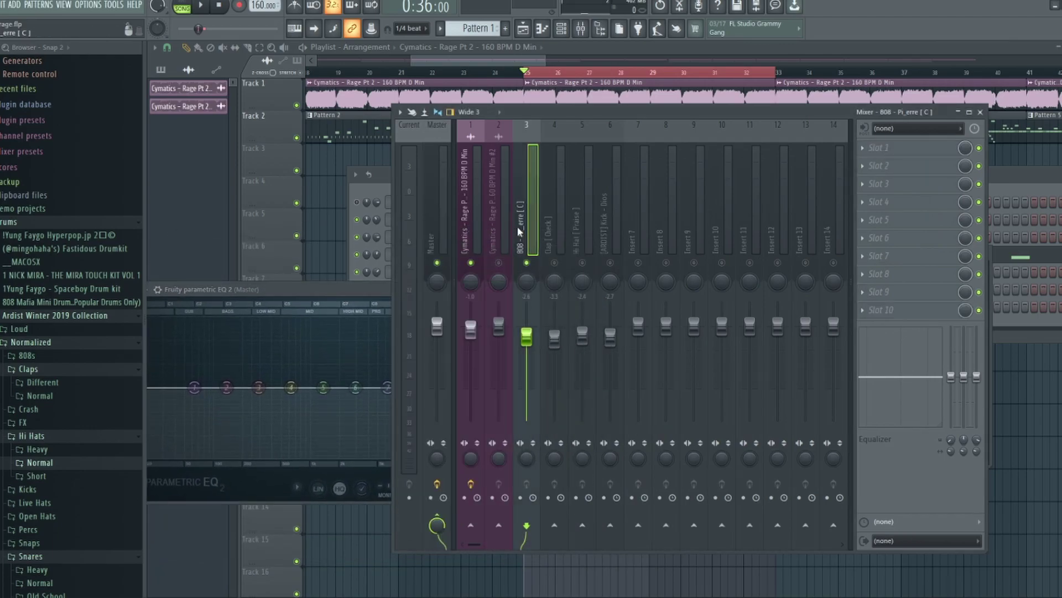
pyautogui.click(476, 222)
pyautogui.click(913, 311)
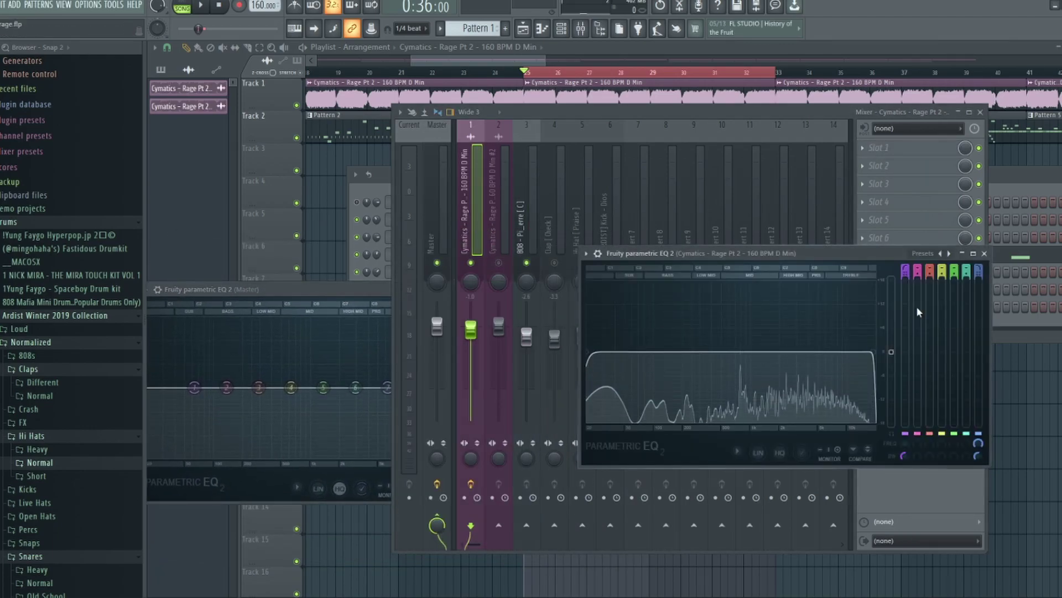
pyautogui.moveTo(730, 251); pyautogui.dragTo(659, 132)
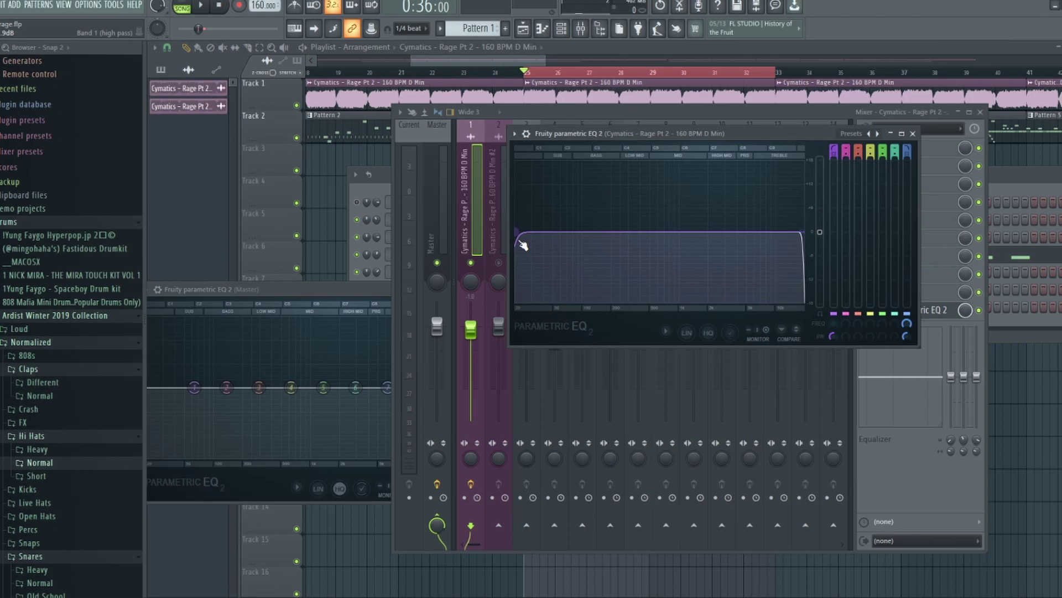
pyautogui.moveTo(522, 244); pyautogui.dragTo(583, 237)
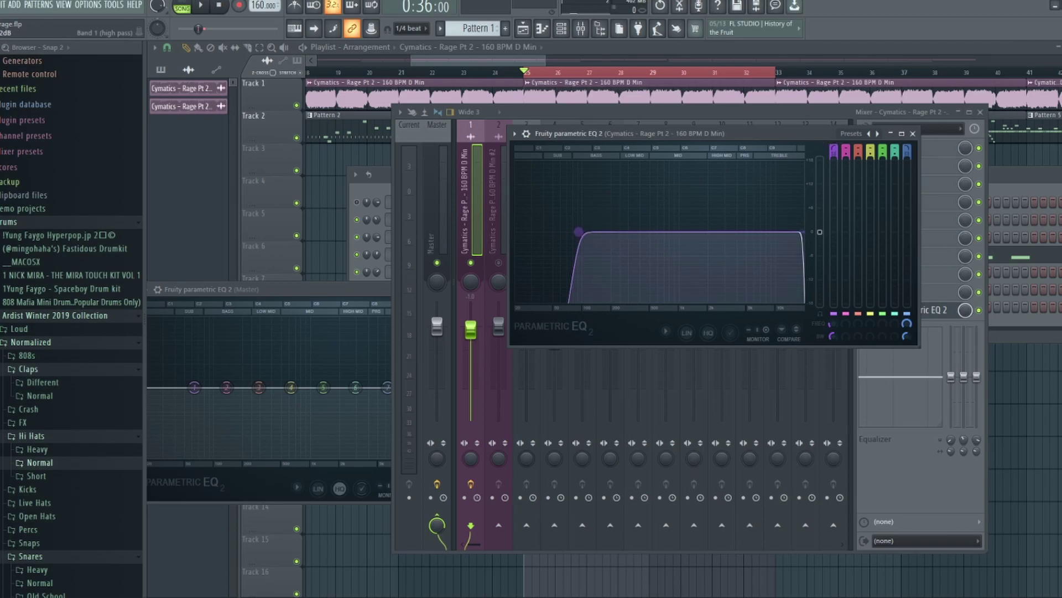
pyautogui.moveTo(579, 232); pyautogui.dragTo(582, 231)
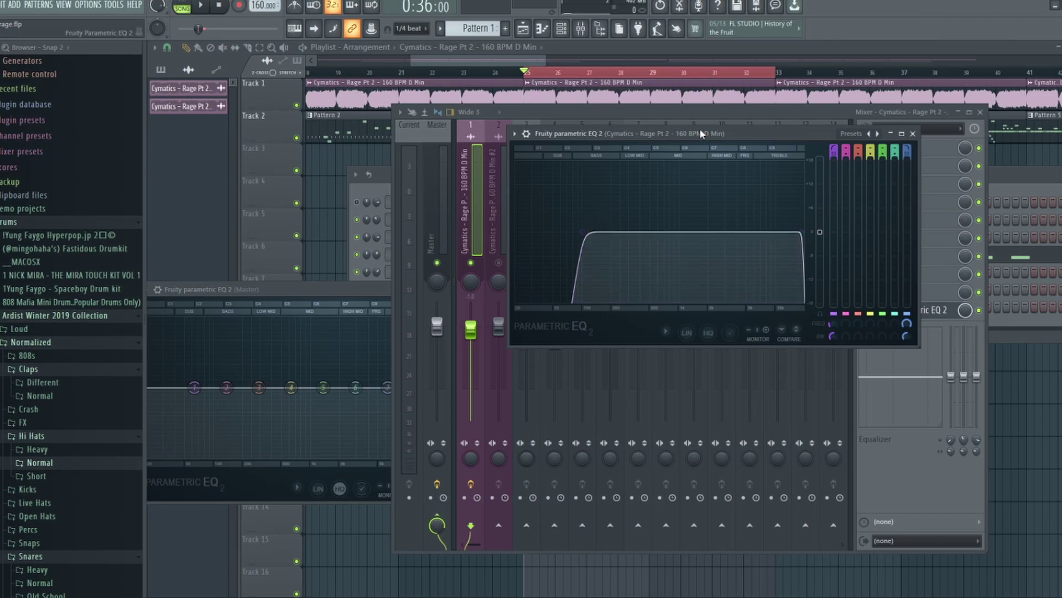
pyautogui.moveTo(704, 133); pyautogui.dragTo(846, 141)
pyautogui.click(1054, 142)
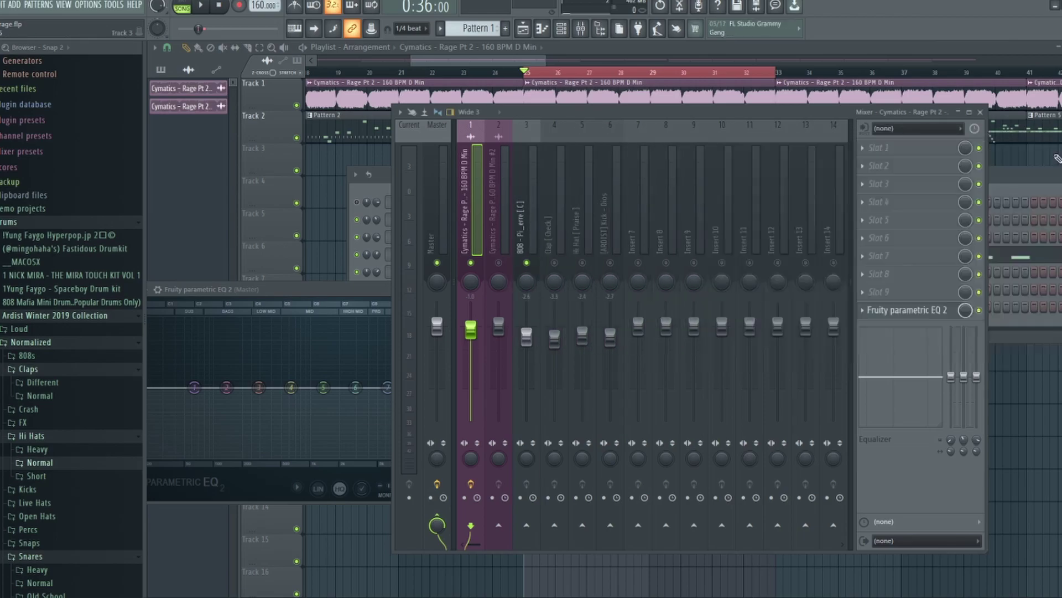
# - Play the section with the Master's Fruity parametric EQ 2 open to examine the combined spectrum, and close it
pyautogui.click(446, 253)
pyautogui.click(908, 164)
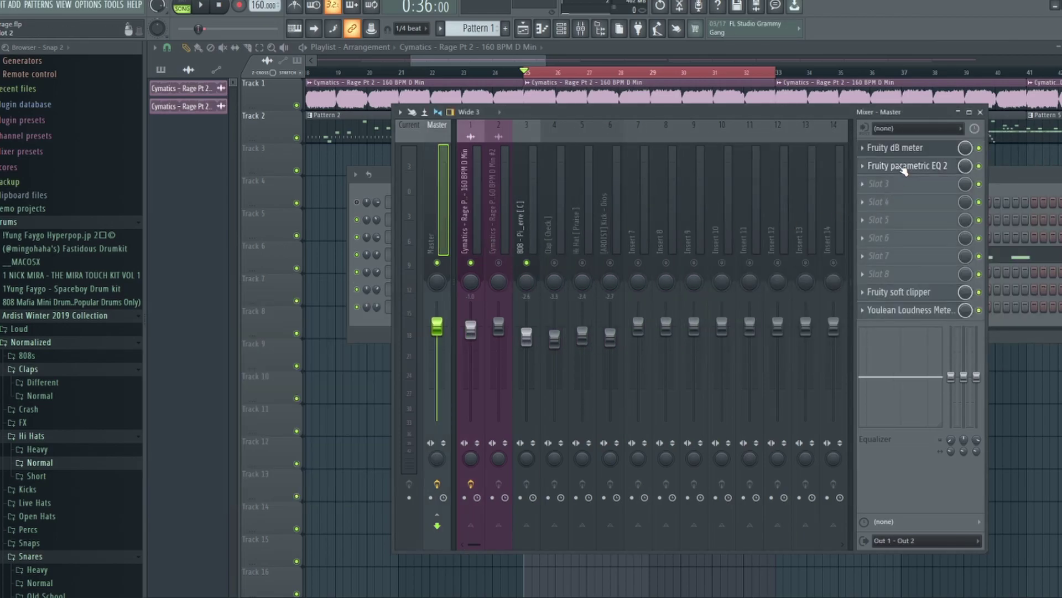
pyautogui.moveTo(457, 287); pyautogui.dragTo(716, 137)
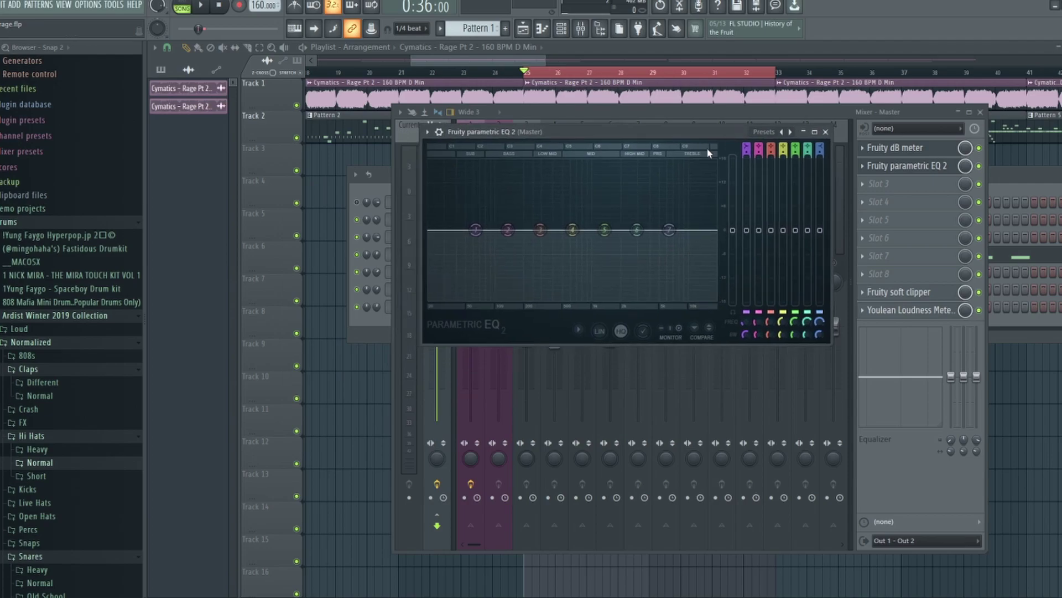
pyautogui.press('space')
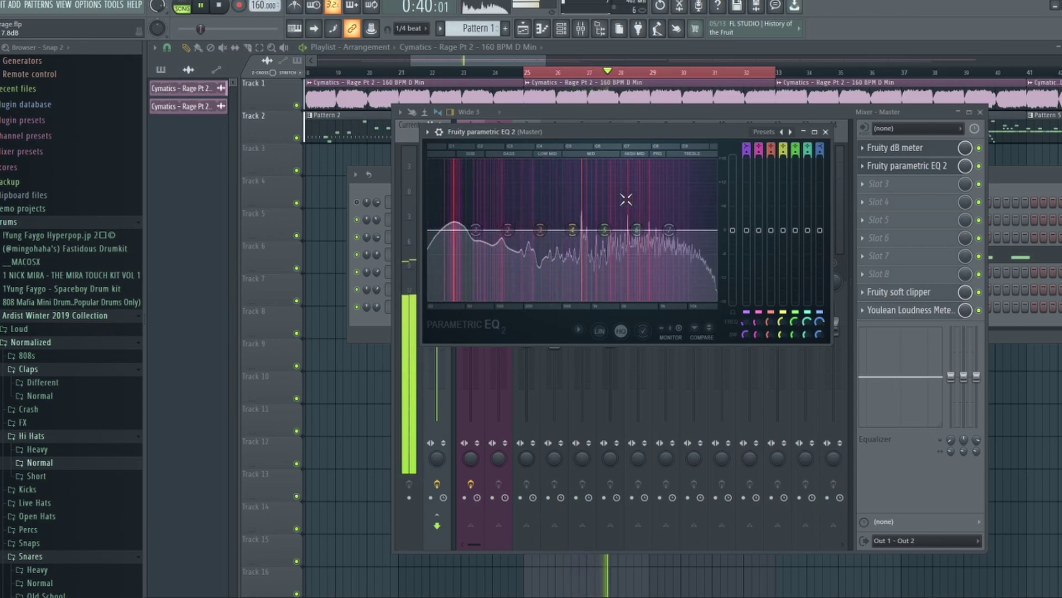
pyautogui.click(826, 132)
pyautogui.press('space')
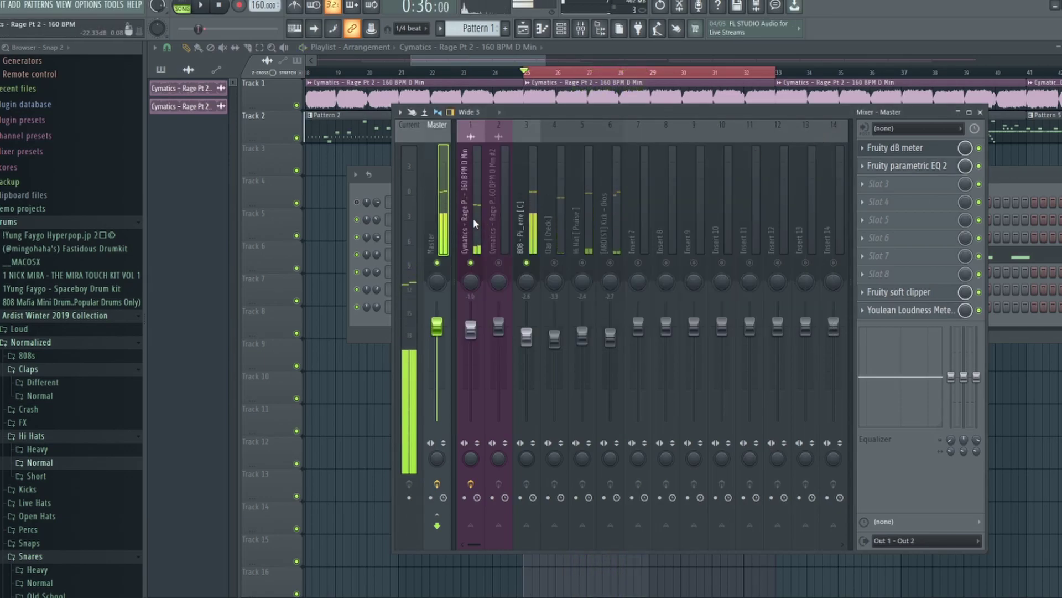
# - Play the section with the first melody track's Fruity parametric EQ 2 bypassed and enabled to compare the sound
pyautogui.click(473, 218)
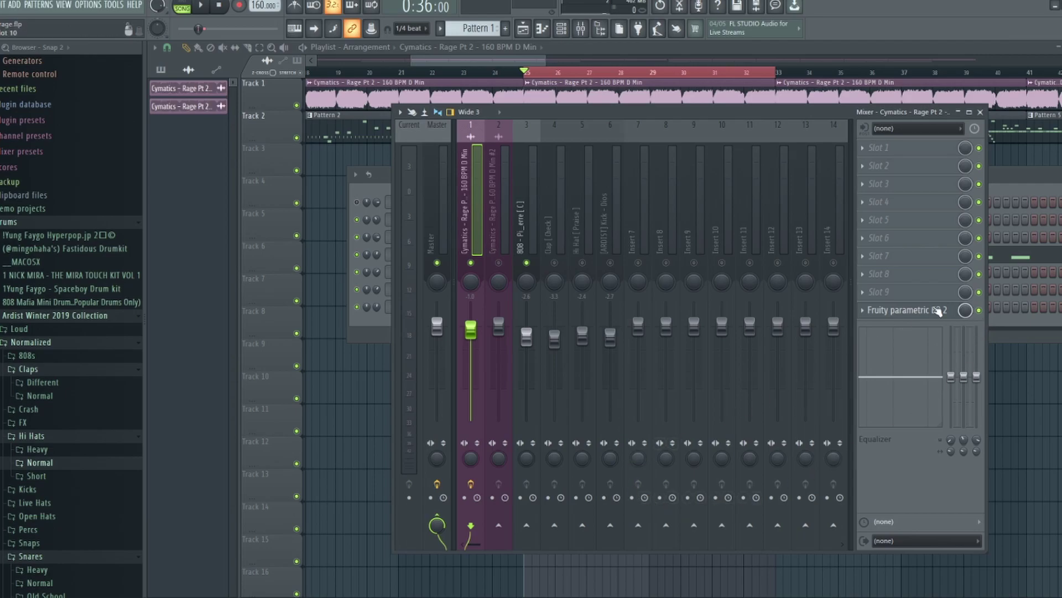
pyautogui.press('space')
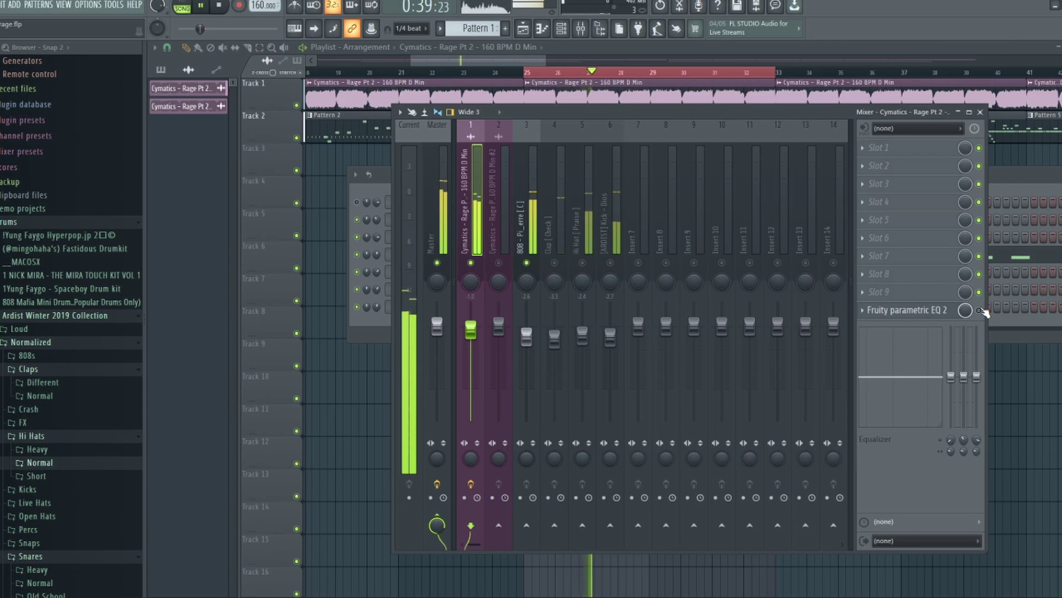
pyautogui.press('space')
pyautogui.press('space')
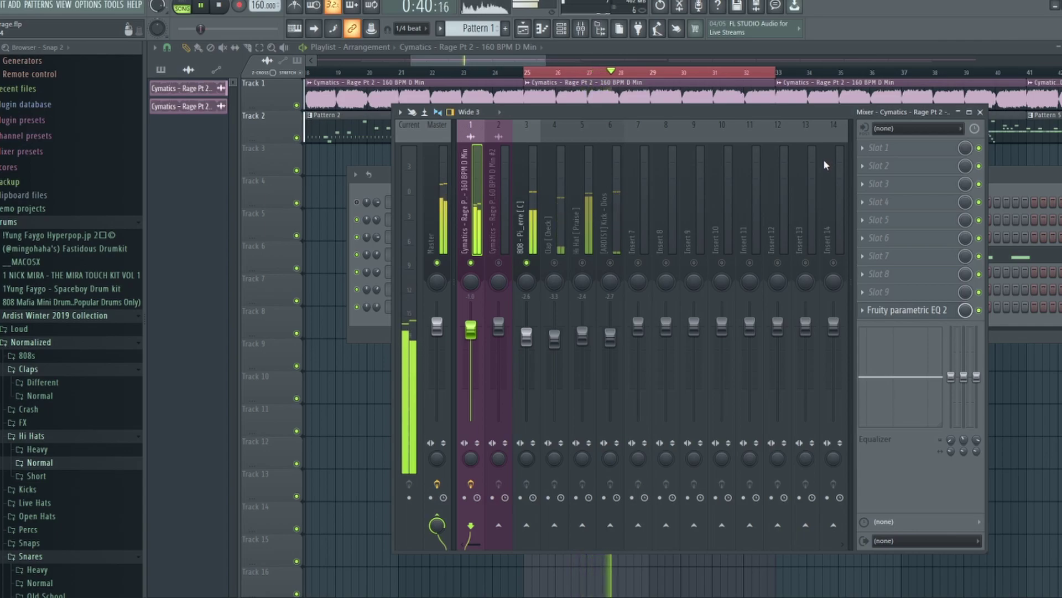
# - Stop playback and lower the low-pass cutoff in the first melody track's Fruity parametric EQ 2 to the start of the treble range
pyautogui.press('space')
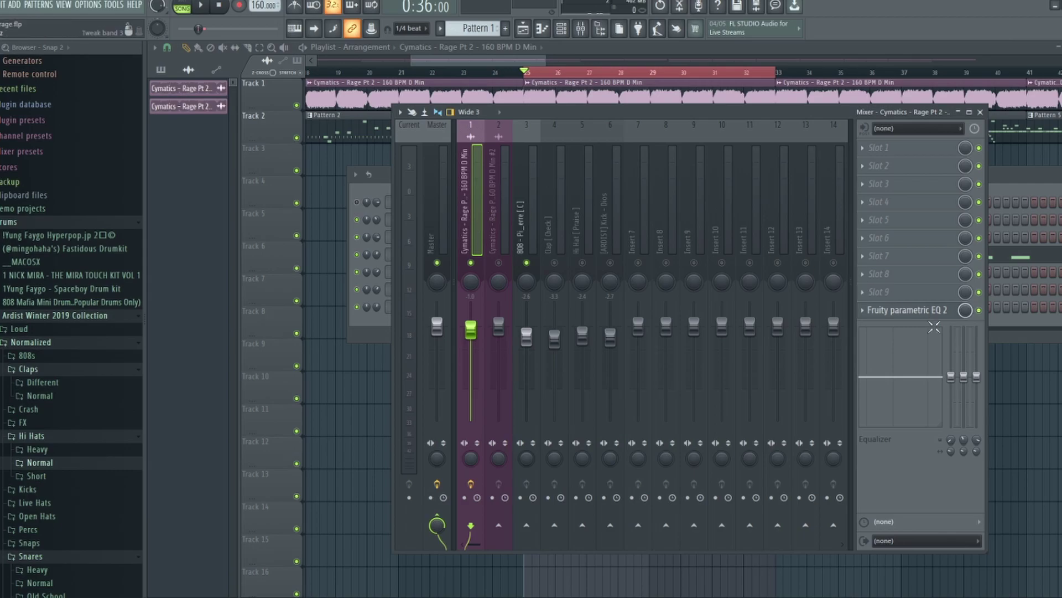
pyautogui.click(913, 309)
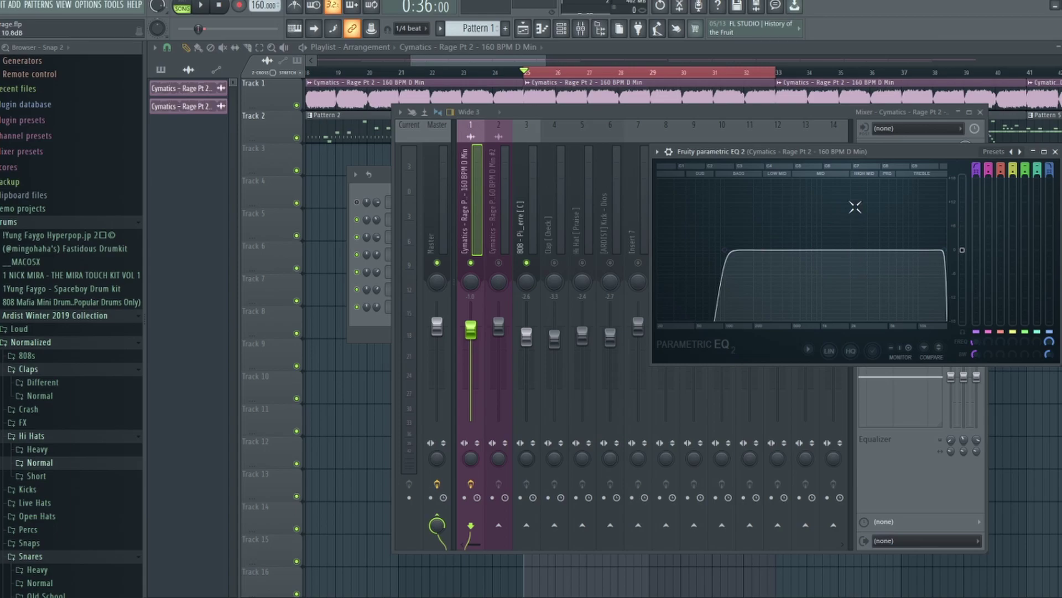
pyautogui.moveTo(946, 254); pyautogui.dragTo(904, 250)
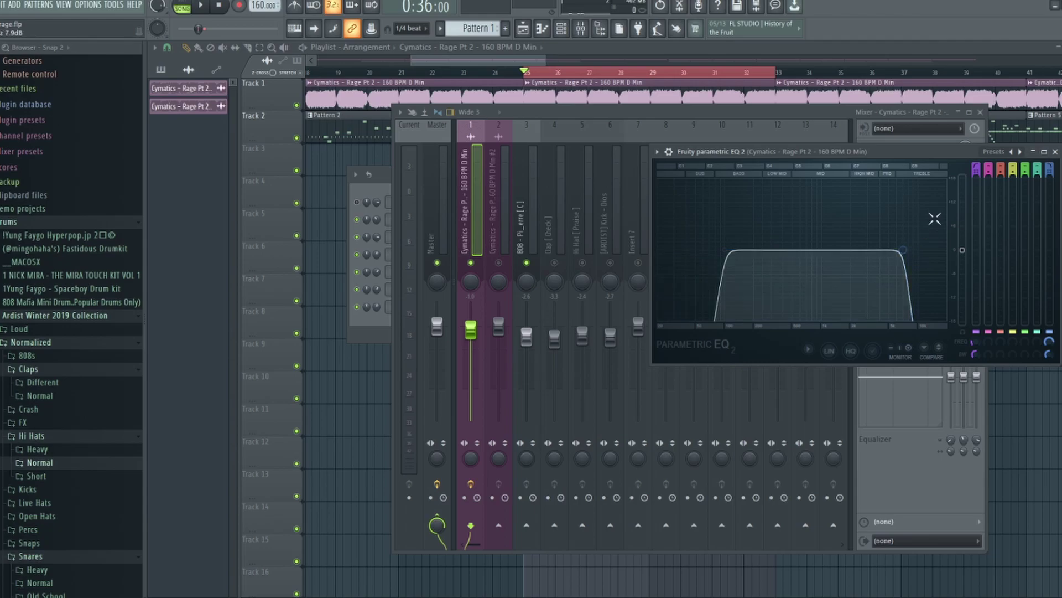
pyautogui.moveTo(971, 159); pyautogui.dragTo(885, 154)
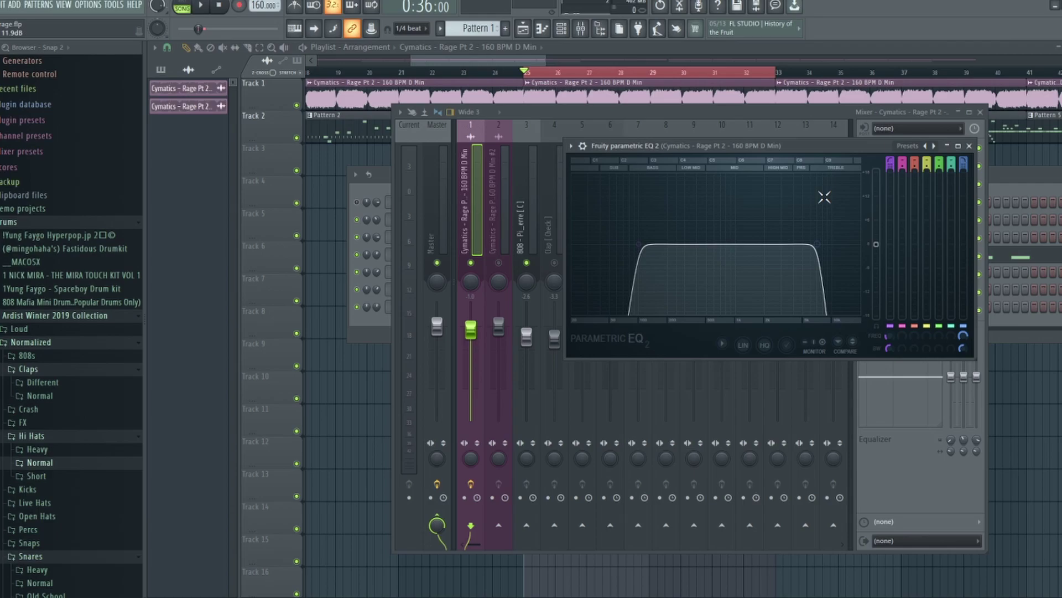
pyautogui.click(969, 146)
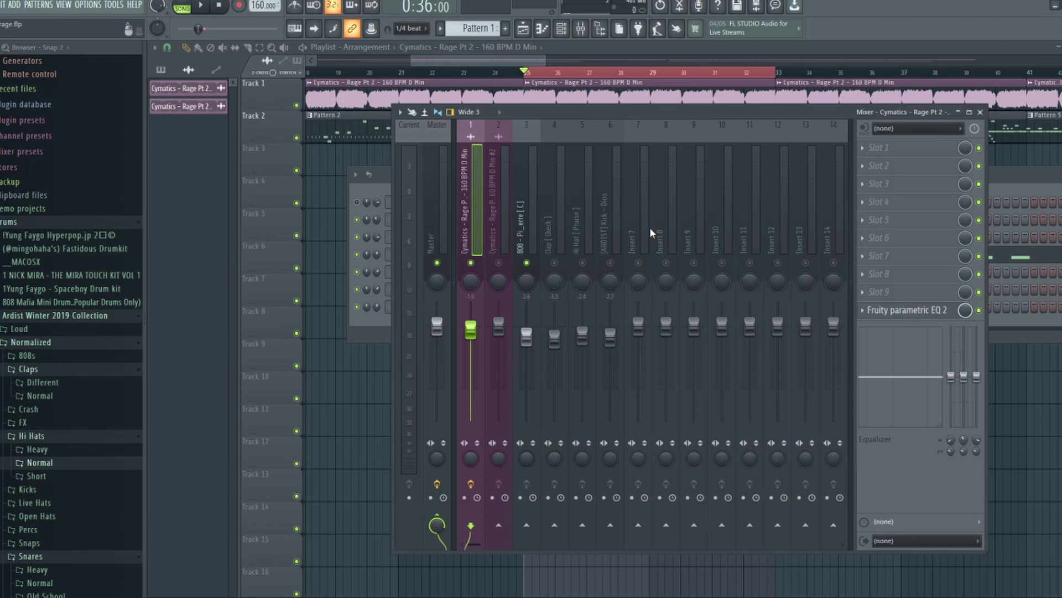
# - Try adjusting the high band of the first melody track's built-in mixer equalizer and reset it
pyautogui.moveTo(976, 377); pyautogui.dragTo(975, 373)
pyautogui.keyDown('alt'); pyautogui.click(975, 372); pyautogui.keyUp('alt')
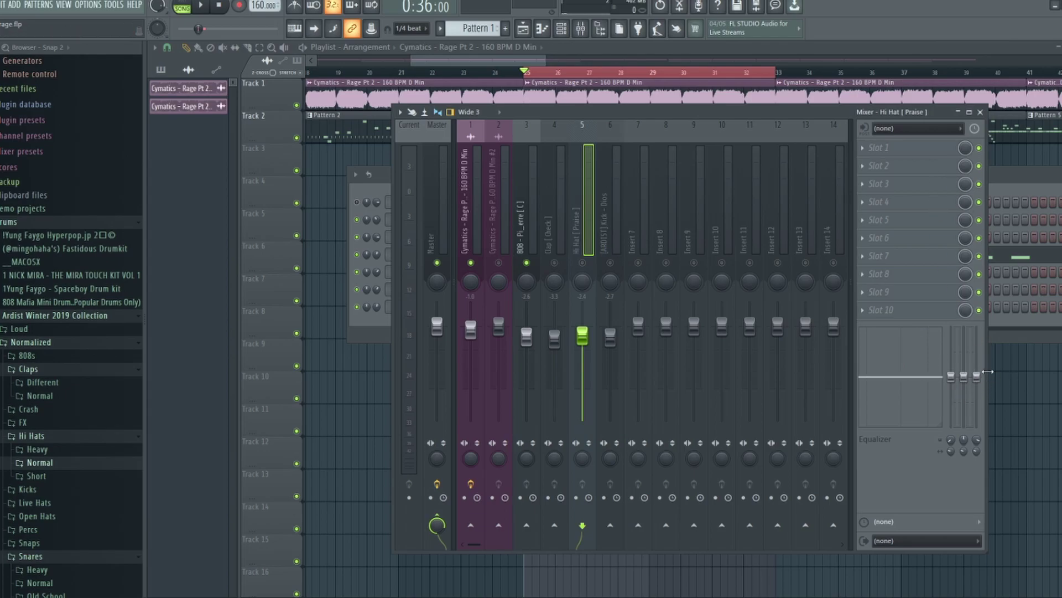
# - Unmute all mixer tracks and add Fruity parametric EQ 2 to Clap with the 20Hz + 18kHz cut preset, raising its high-pass to the low mids
pyautogui.rightClick(499, 263)
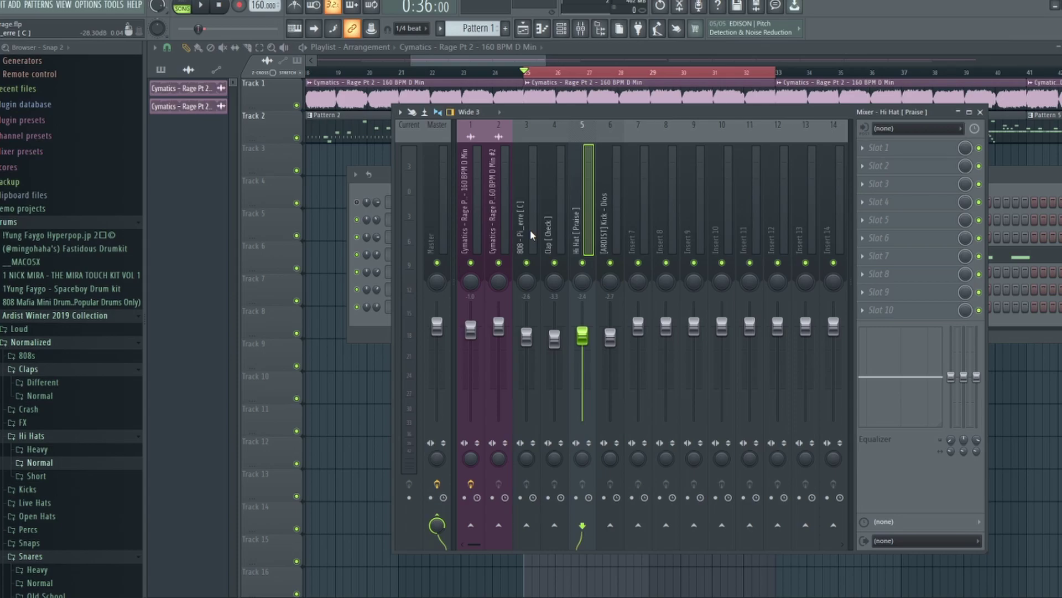
pyautogui.click(555, 205)
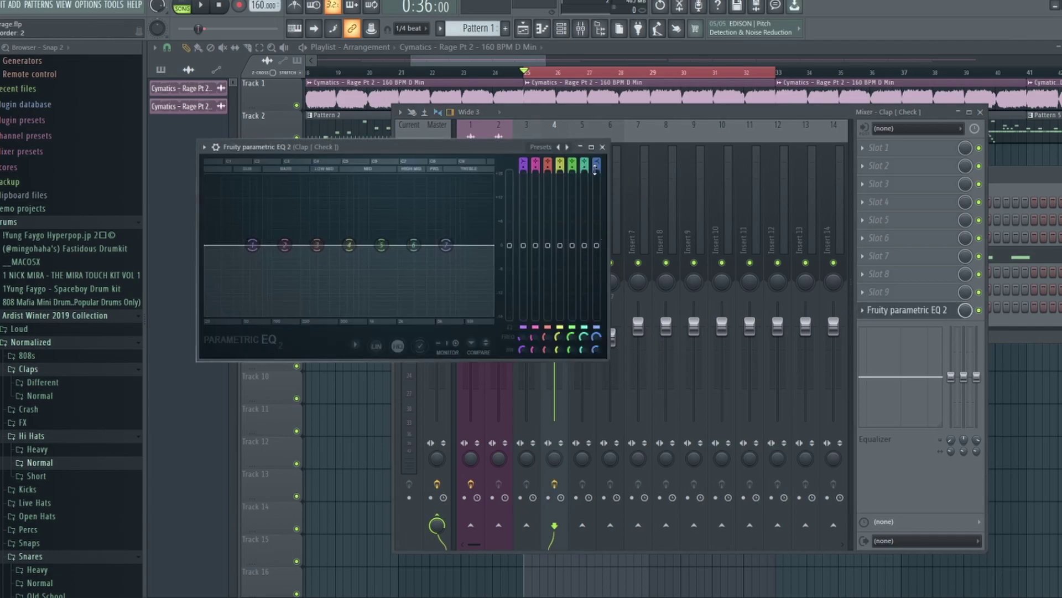
pyautogui.moveTo(509, 145); pyautogui.dragTo(721, 149)
pyautogui.click(720, 143)
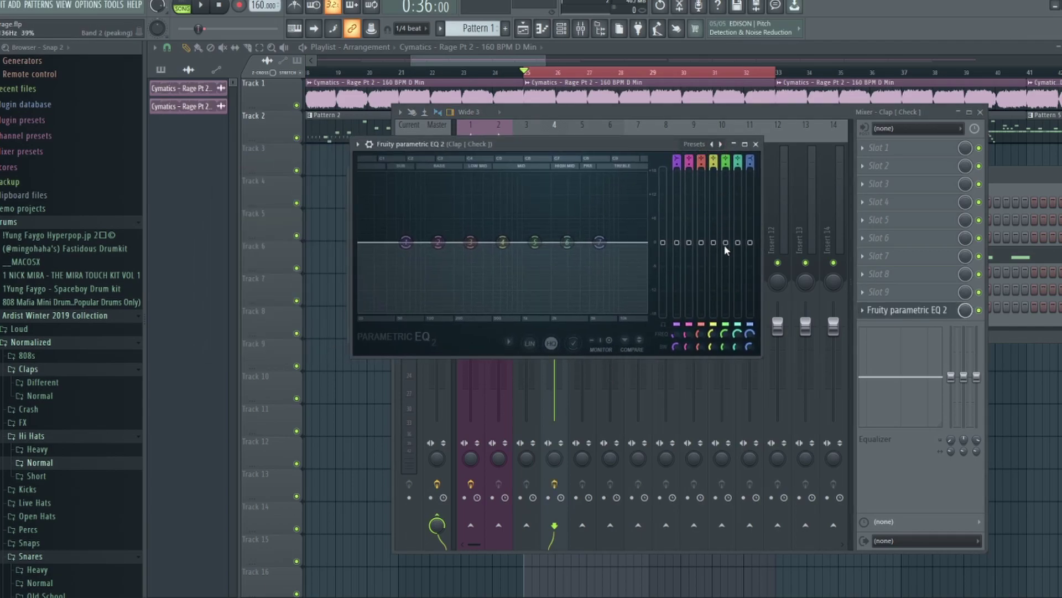
pyautogui.moveTo(360, 244); pyautogui.dragTo(464, 246)
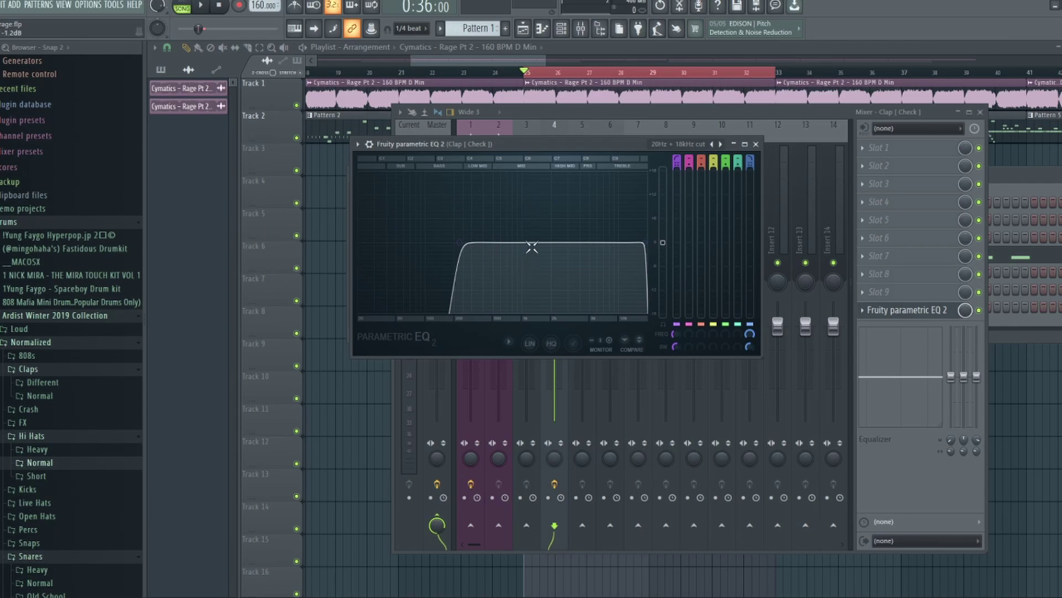
pyautogui.click(756, 144)
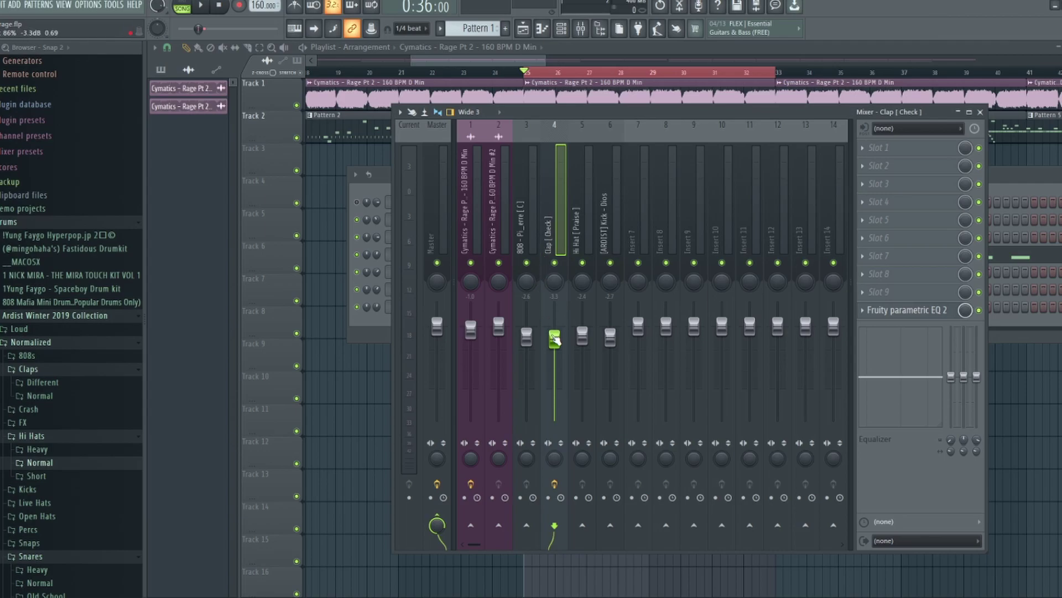
pyautogui.click(907, 311)
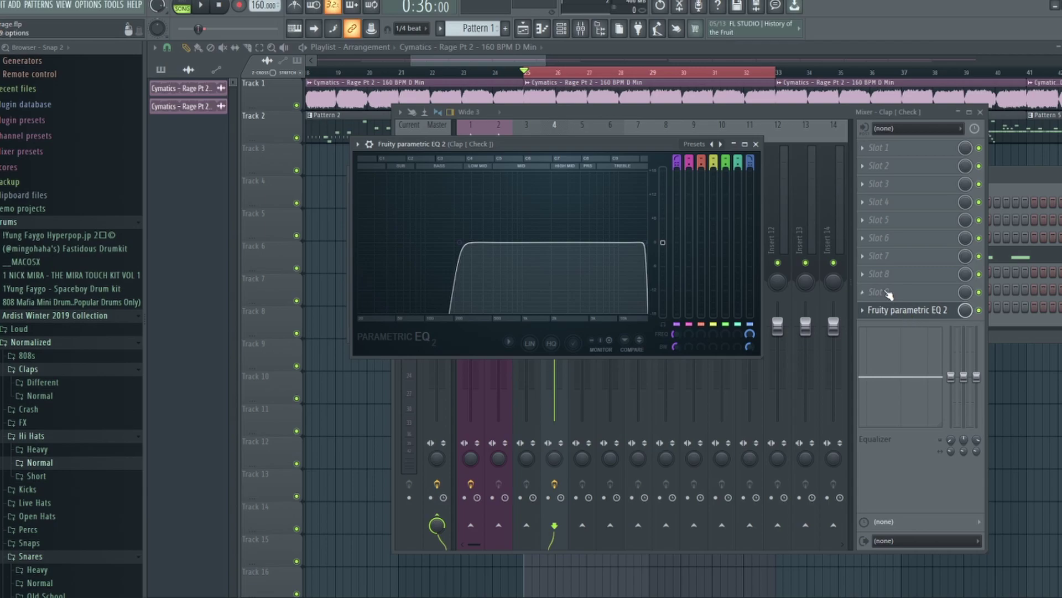
pyautogui.click(756, 143)
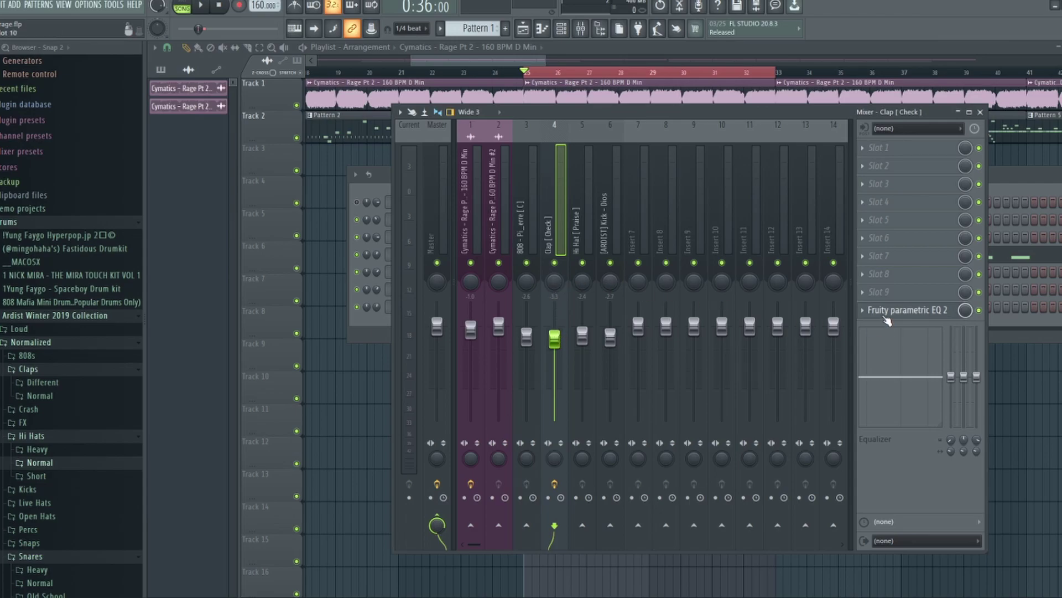
# - Solo the Clap, 808 and first melody tracks together and play the section
pyautogui.rightClick(555, 262)
pyautogui.click(526, 262)
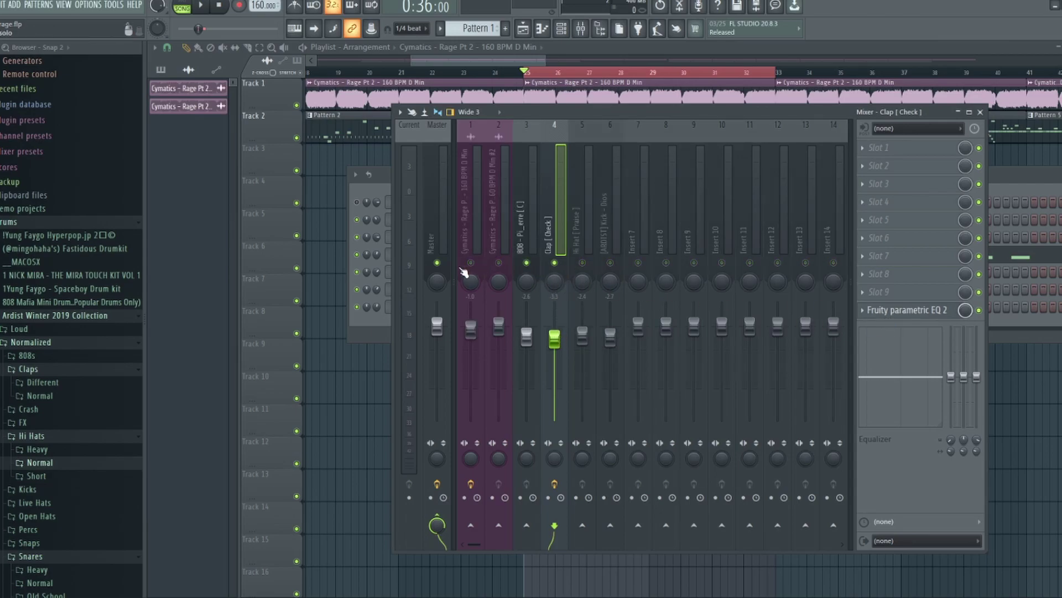
pyautogui.click(471, 262)
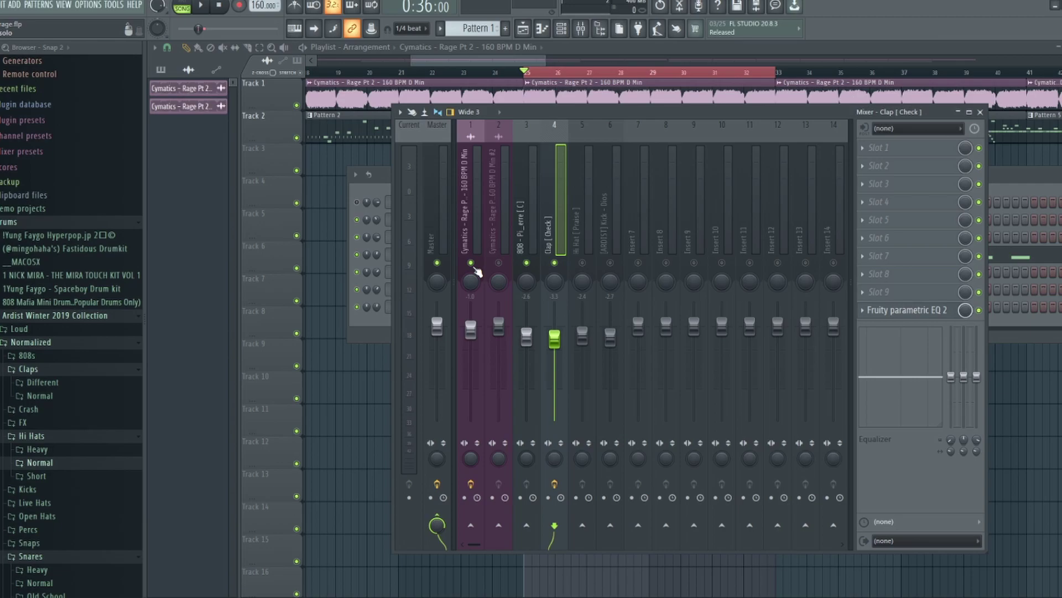
pyautogui.press('space')
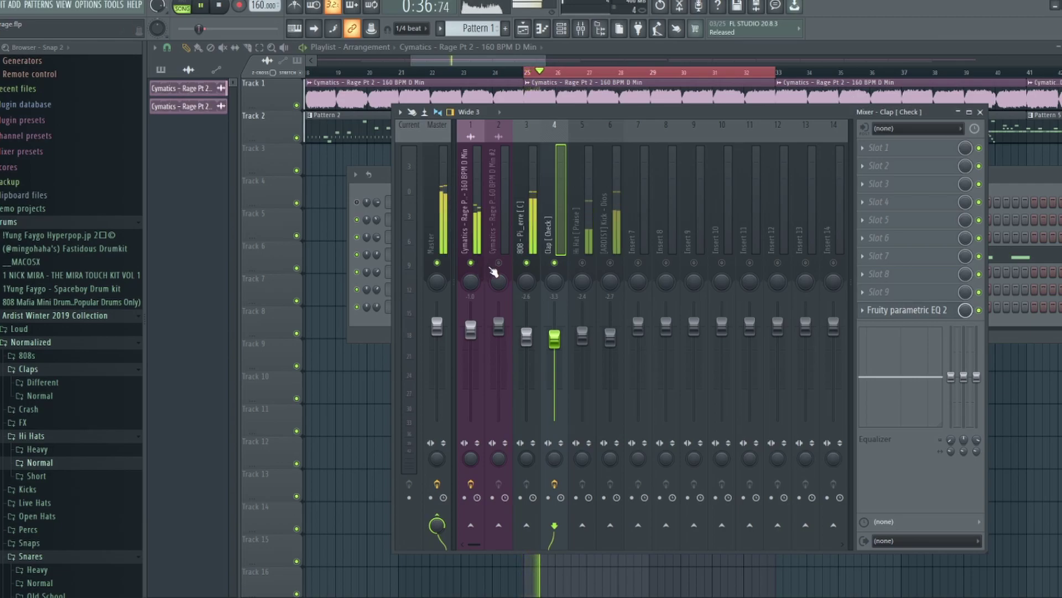
# - Lower the band 1 high-pass cutoff slightly in the first melody track's Fruity parametric EQ 2 and close the plugin
pyautogui.click(471, 221)
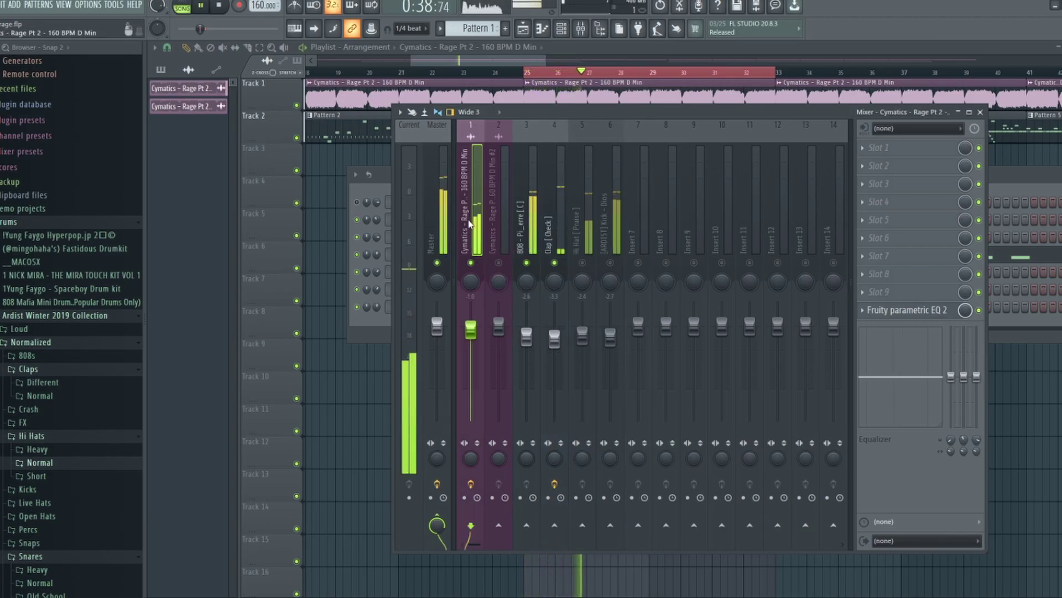
pyautogui.click(908, 309)
pyautogui.moveTo(639, 244); pyautogui.dragTo(630, 244)
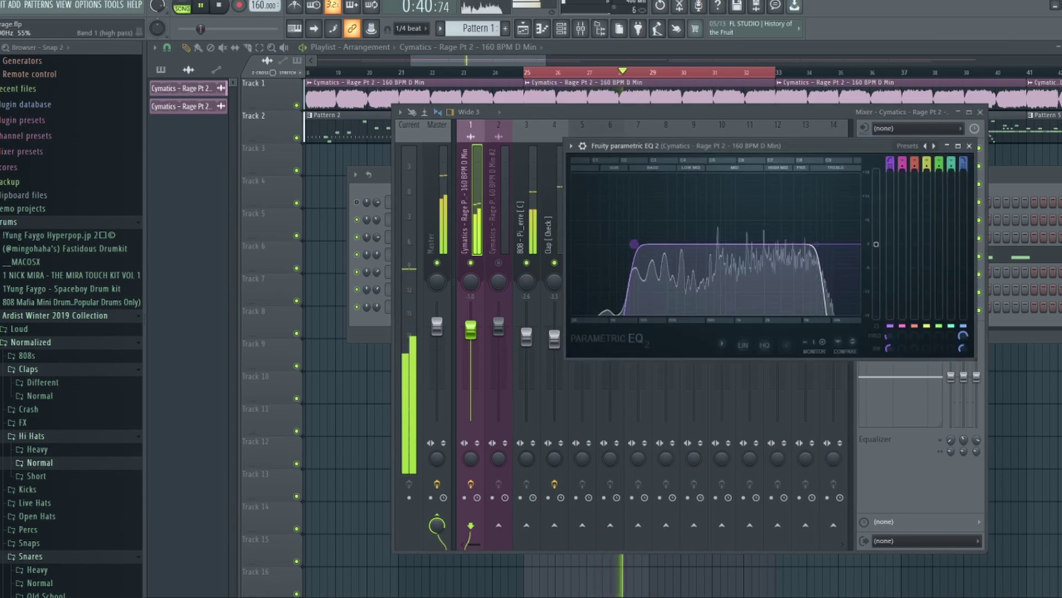
pyautogui.click(970, 145)
# - Set the Clap track's level to -3.0 dB and lower its Fruity parametric EQ 2 high-pass cutoff to about 206 Hz
pyautogui.click(547, 232)
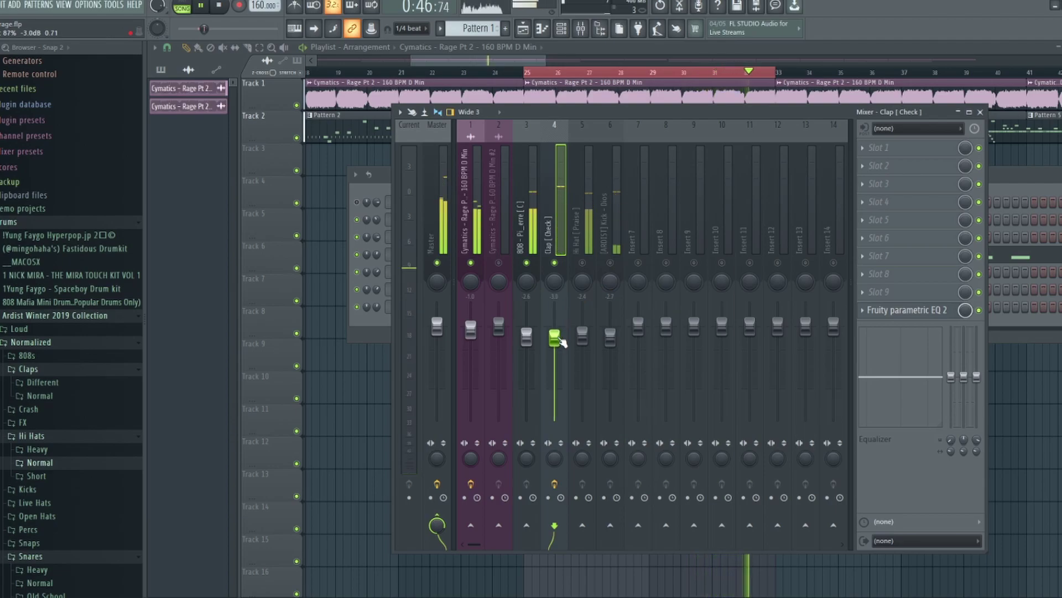
pyautogui.click(890, 310)
pyautogui.moveTo(459, 242); pyautogui.dragTo(451, 242)
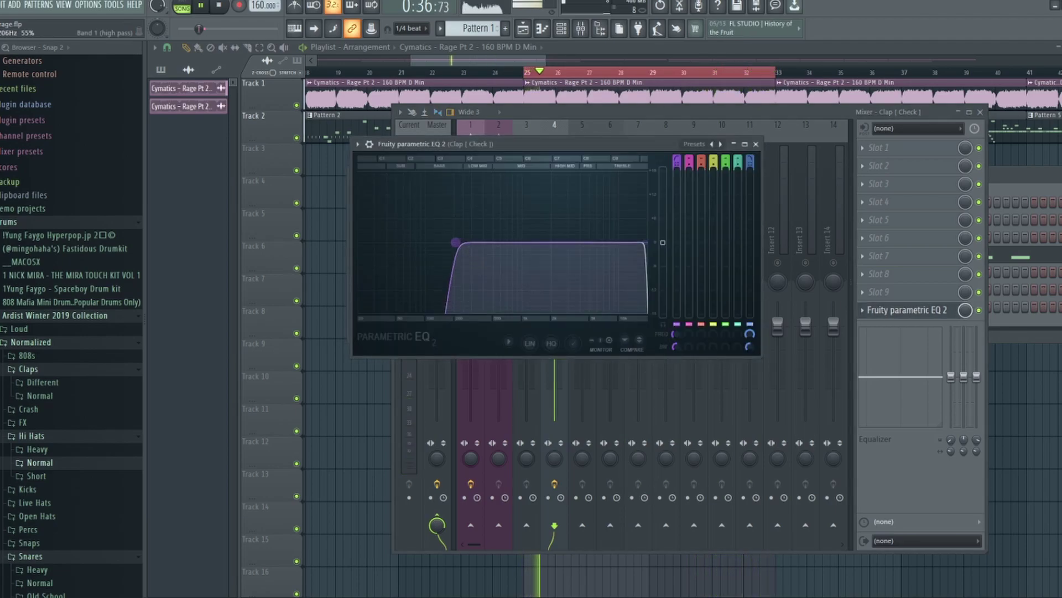
pyautogui.press('space')
pyautogui.click(758, 145)
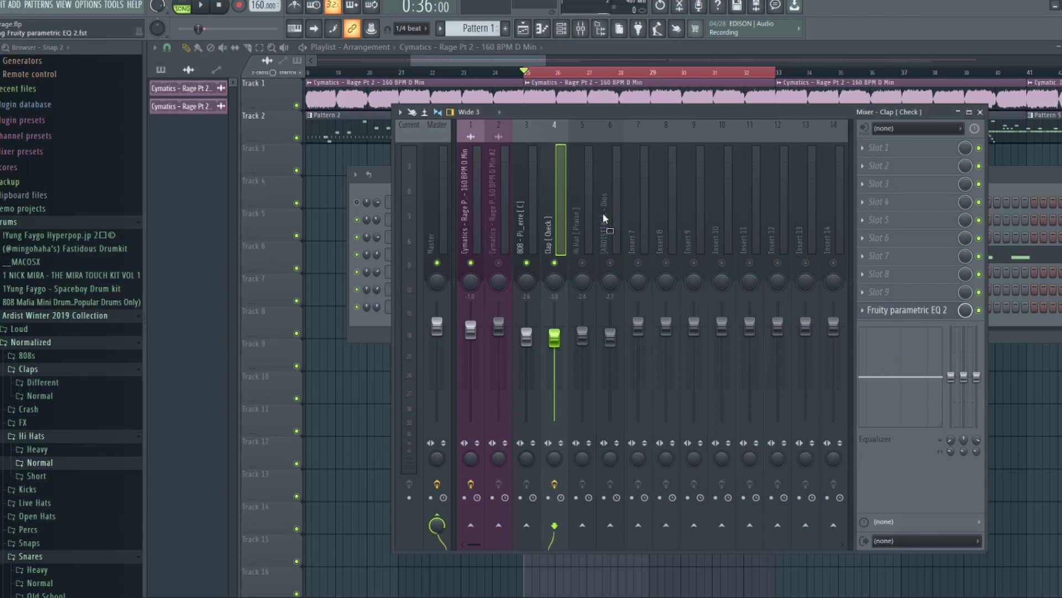
# - Add Fruity parametric EQ 2 to the Hi Hat track and unmute that track
pyautogui.click(582, 210)
pyautogui.click(840, 135)
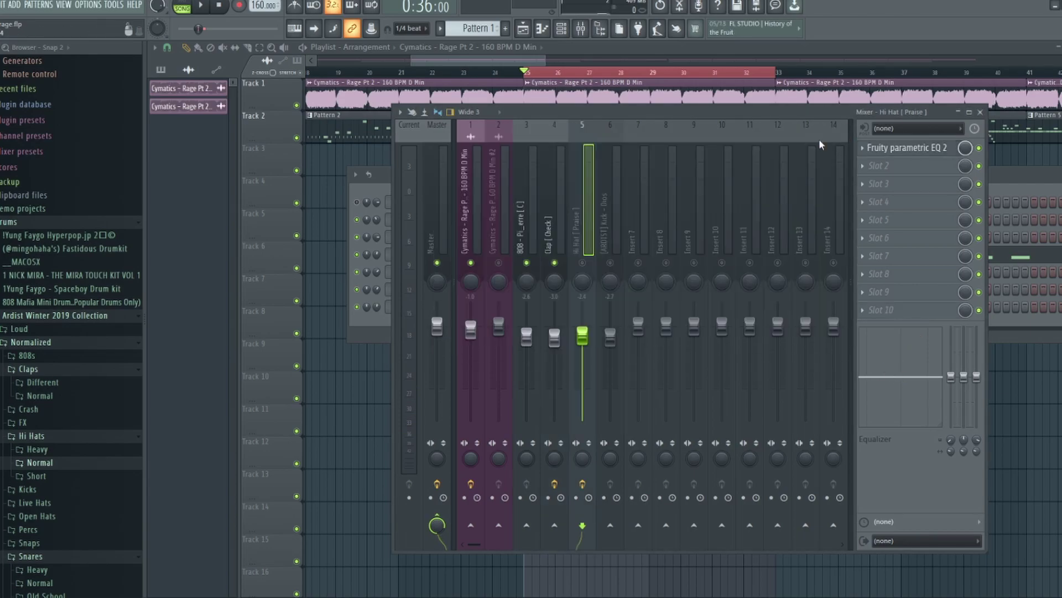
pyautogui.click(549, 237)
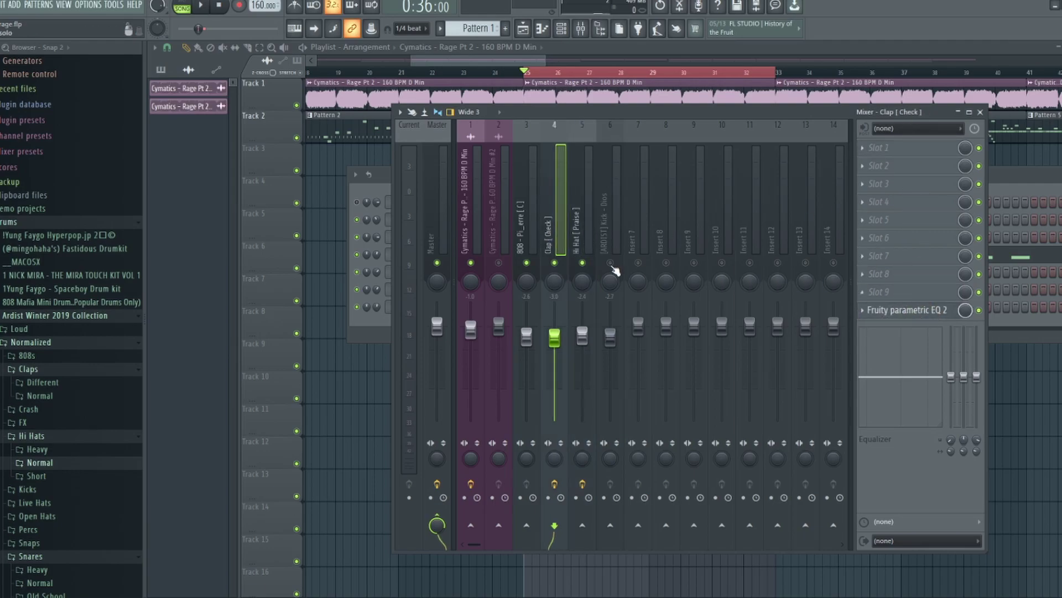
# - Add Fruity parametric EQ 2 to the 808 track with the 20Hz + 18kHz cut preset and nudge its high-pass cutoff up slightly
pyautogui.click(530, 247)
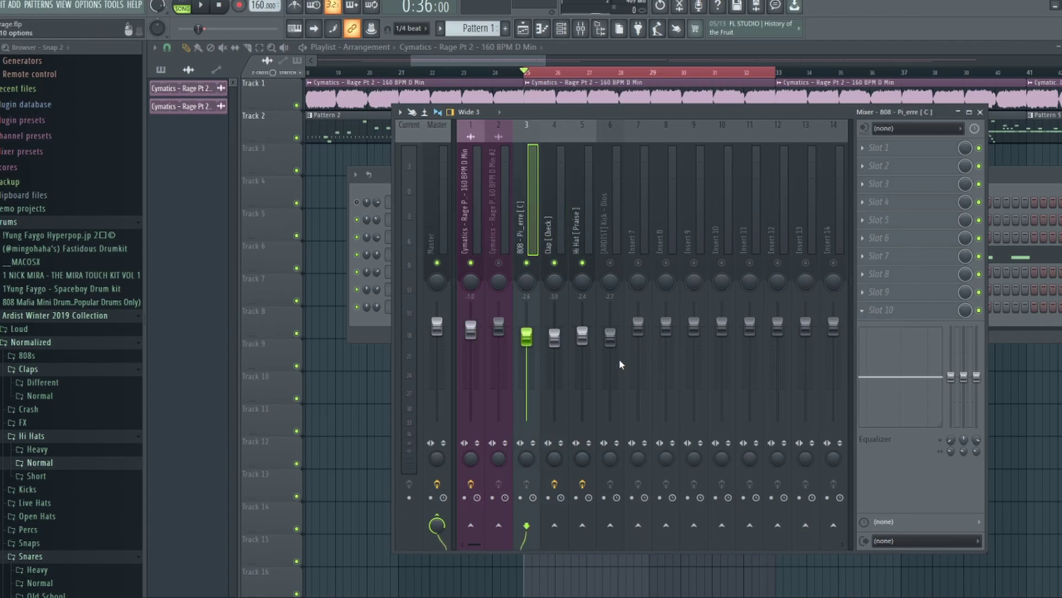
pyautogui.moveTo(505, 125); pyautogui.dragTo(706, 126)
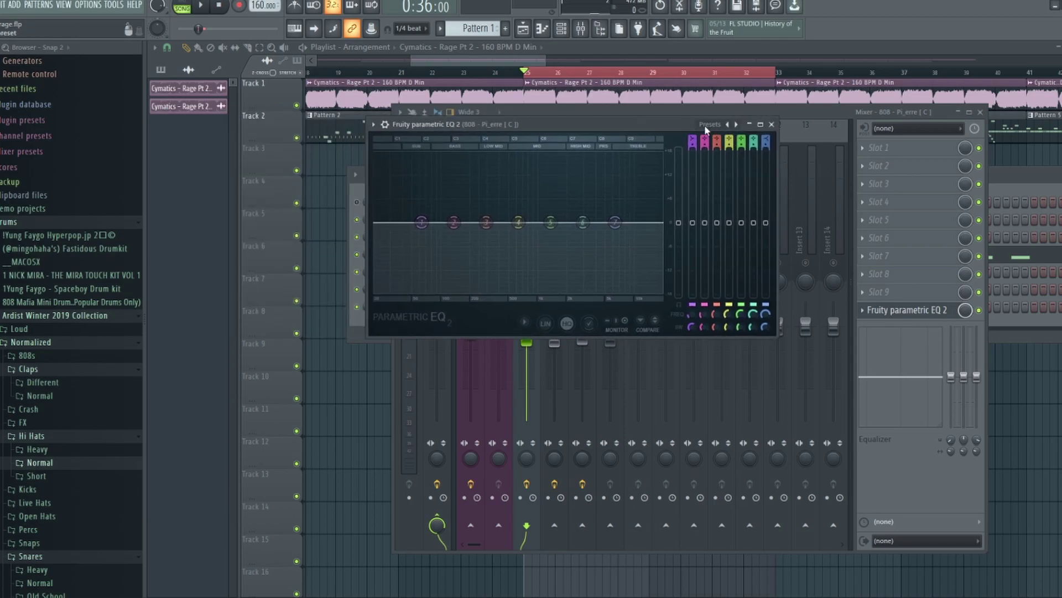
pyautogui.click(736, 124)
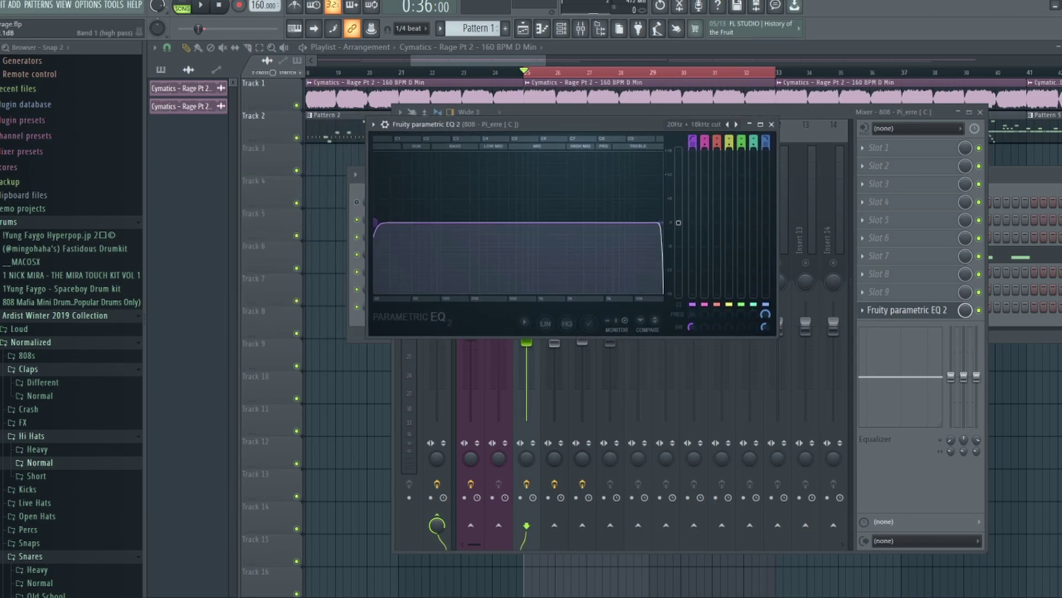
pyautogui.moveTo(377, 222); pyautogui.dragTo(381, 224)
pyautogui.click(772, 124)
# - Play the section, move the Hi Hat track's Fruity parametric EQ 2 to the last effect slot and open it
pyautogui.press('space')
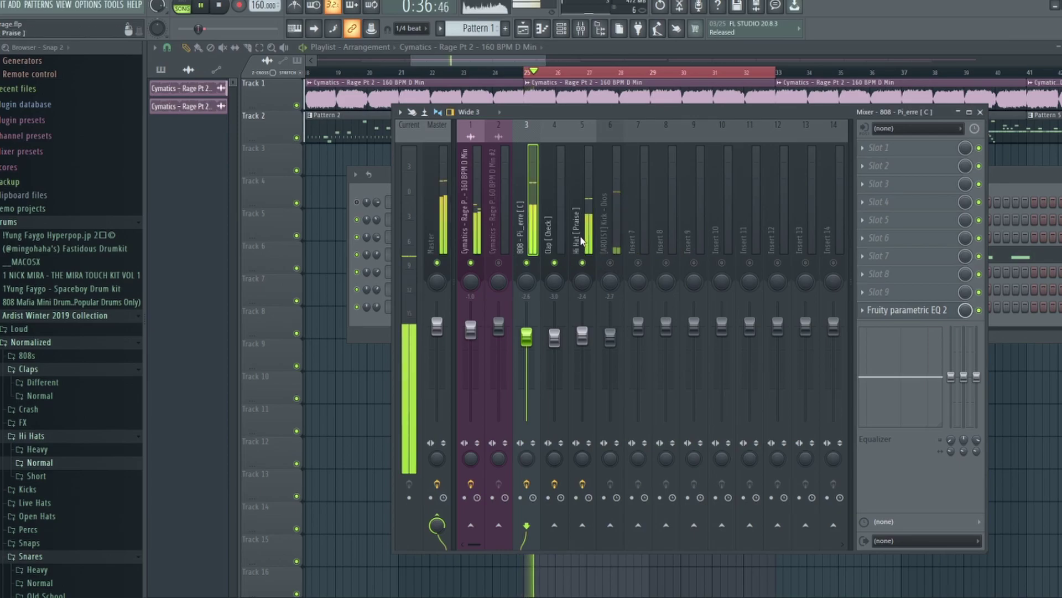
pyautogui.click(585, 245)
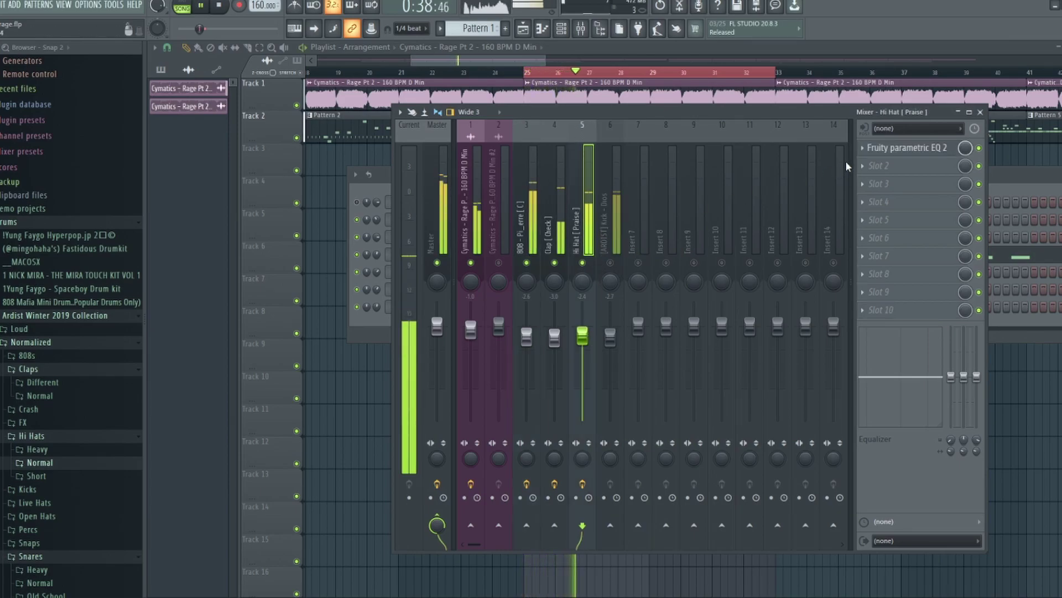
pyautogui.moveTo(892, 148); pyautogui.dragTo(892, 310)
pyautogui.click(891, 310)
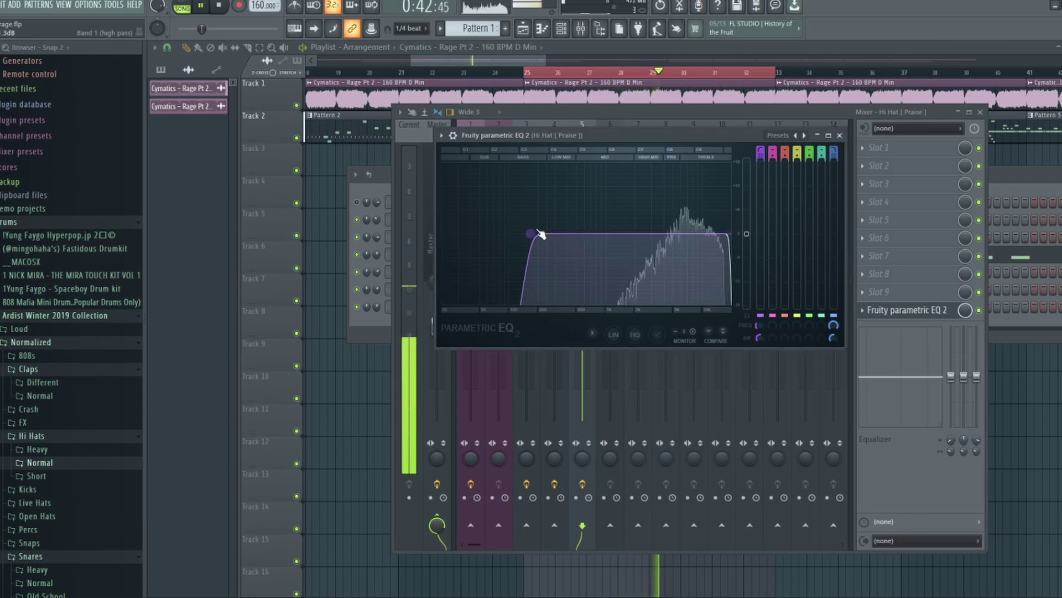
# - Stop playback and raise the Hi Hat EQ's band 1 high-pass cutoff into the low-mid range
pyautogui.press('space')
pyautogui.moveTo(540, 235); pyautogui.dragTo(572, 234)
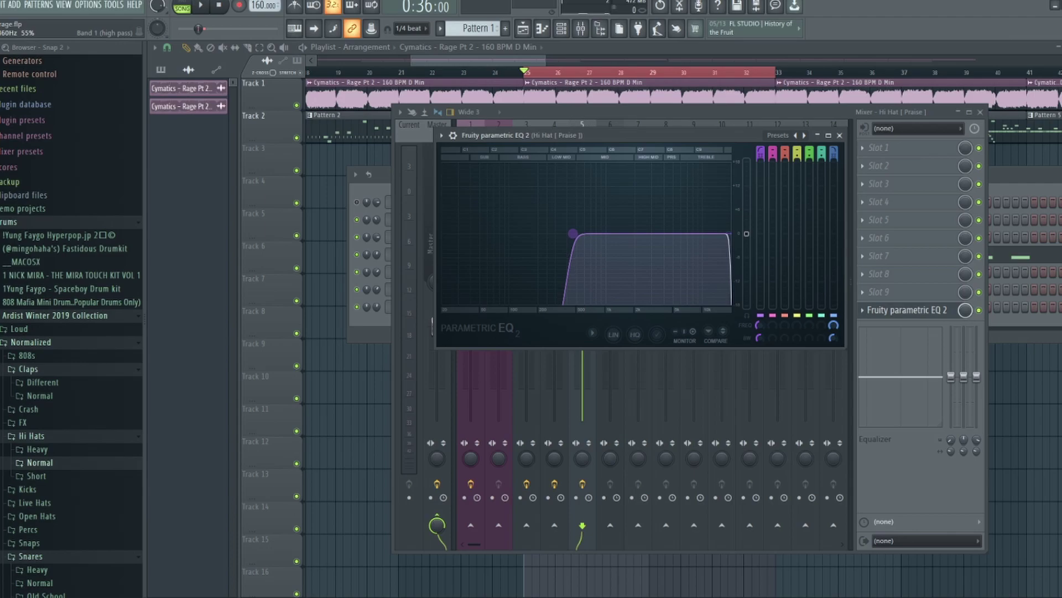
pyautogui.moveTo(575, 233); pyautogui.dragTo(575, 234)
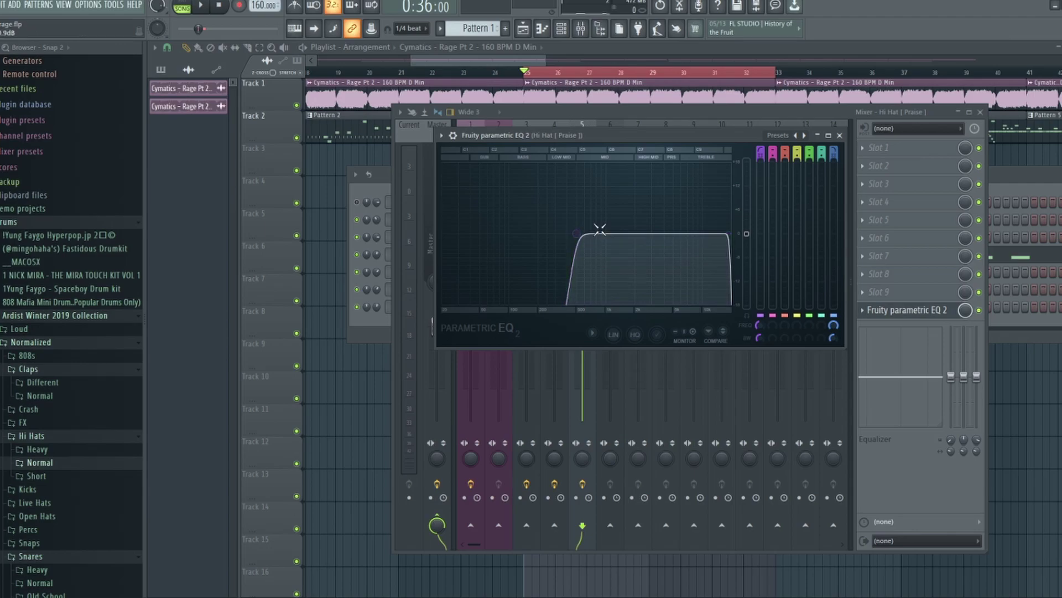
pyautogui.click(840, 135)
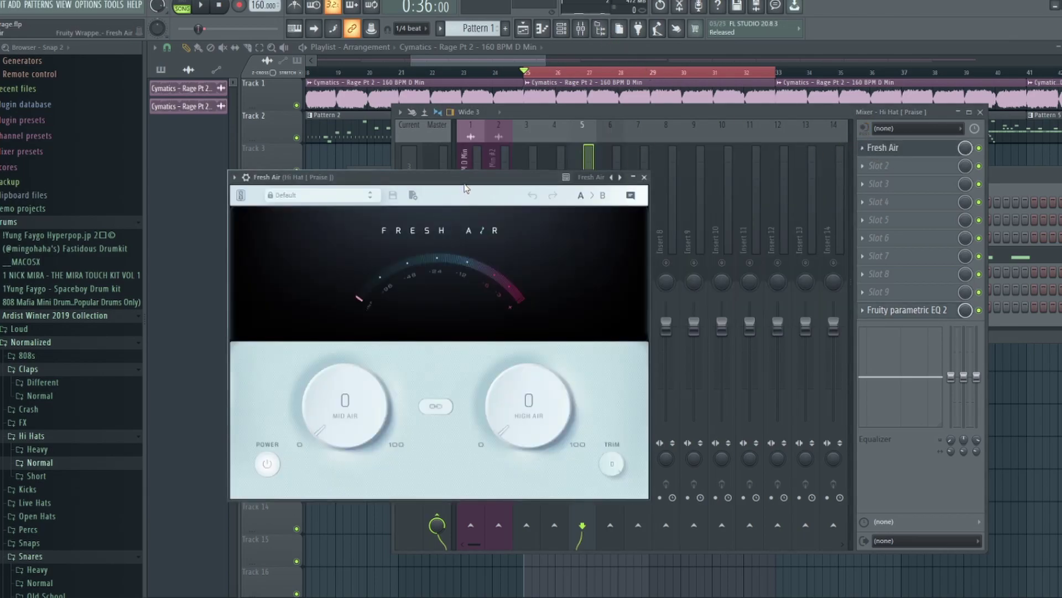
# - Apply the Hi hat lift 1 preset in the Hi Hat's Fresh Air, set Mid Air to 21 and High Air to 37, and raise the trim
pyautogui.moveTo(604, 161); pyautogui.dragTo(722, 136)
pyautogui.click(553, 150)
pyautogui.click(534, 196)
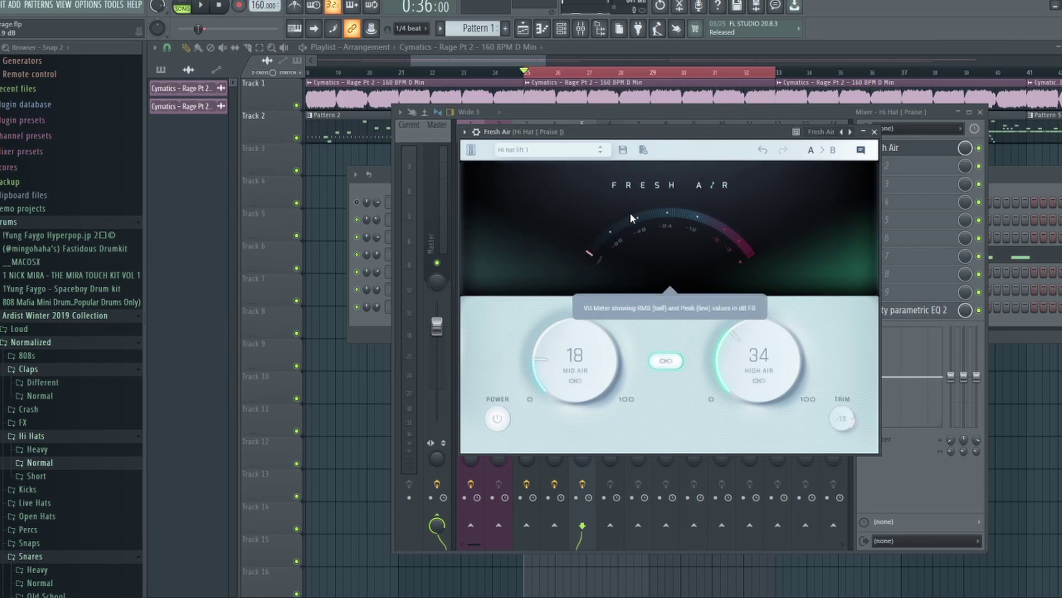
pyautogui.scroll(3, 742, 332)
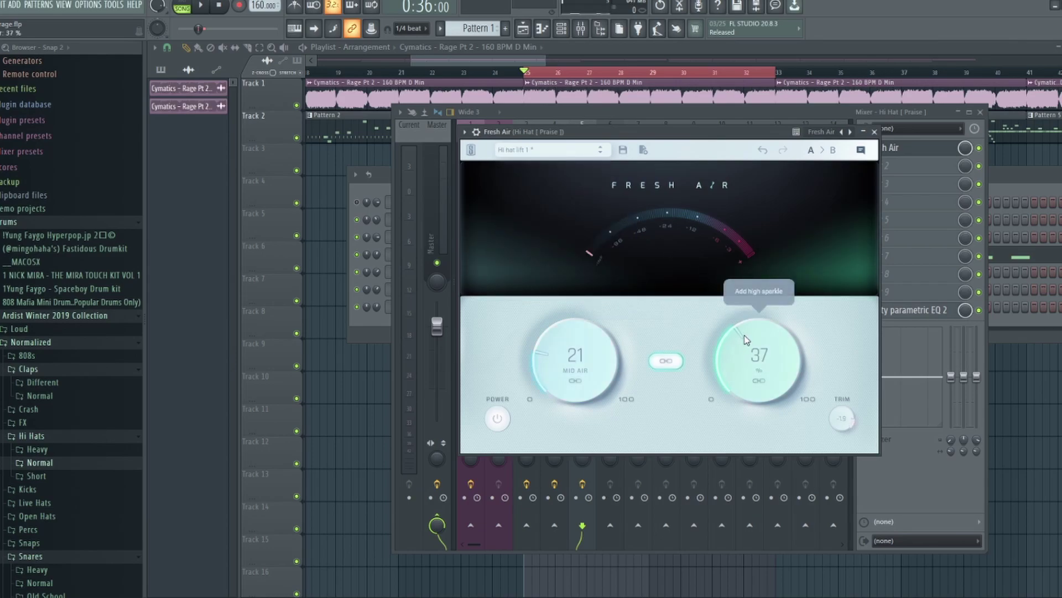
pyautogui.moveTo(842, 419); pyautogui.dragTo(852, 427)
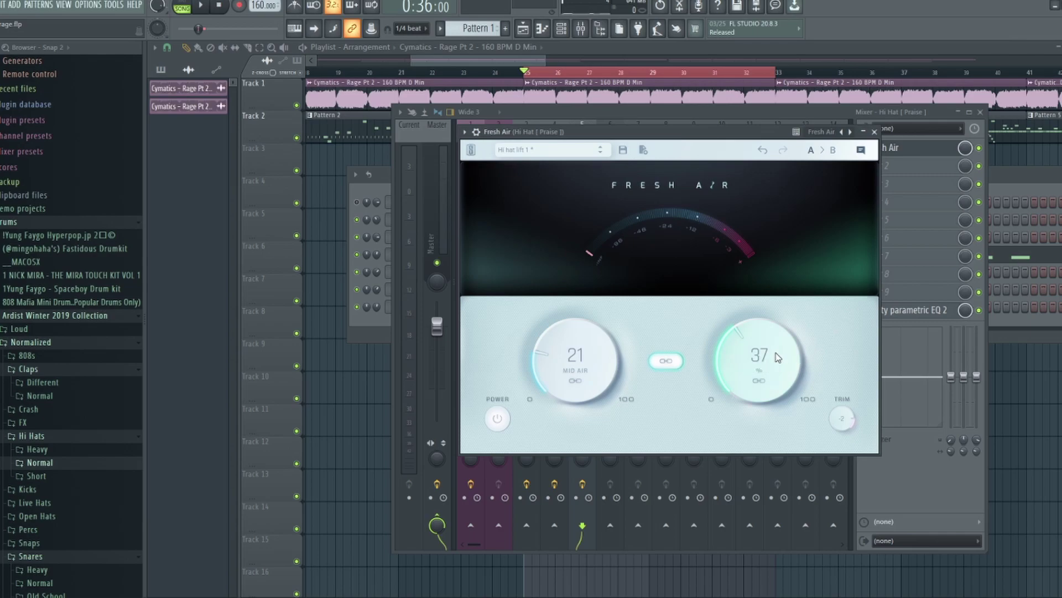
# - Close Fresh Air, play the section to hear the brightened hi-hat in the mix, and stop playback
pyautogui.click(875, 132)
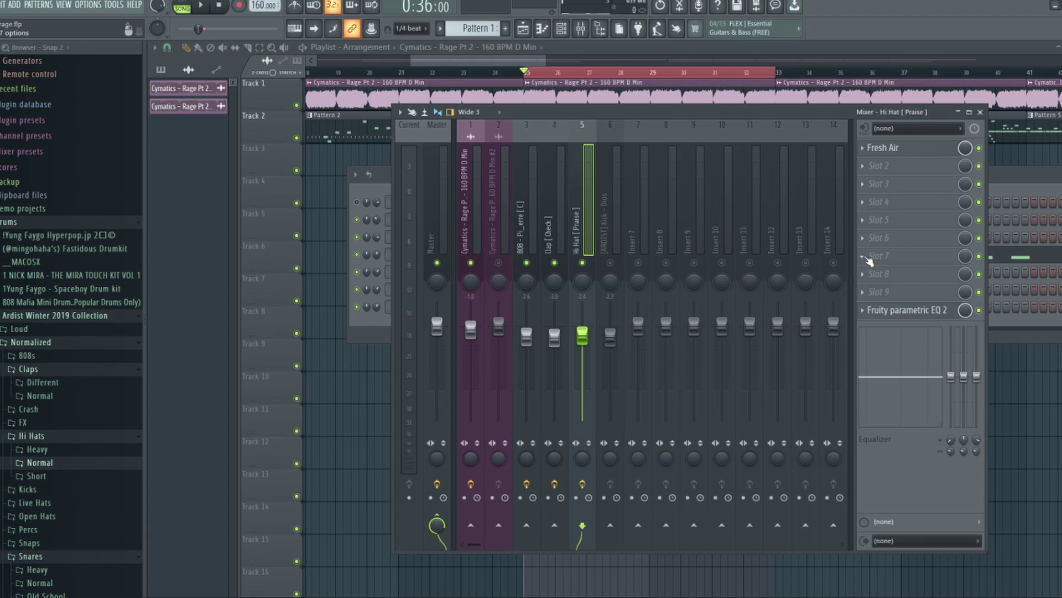
pyautogui.press('space')
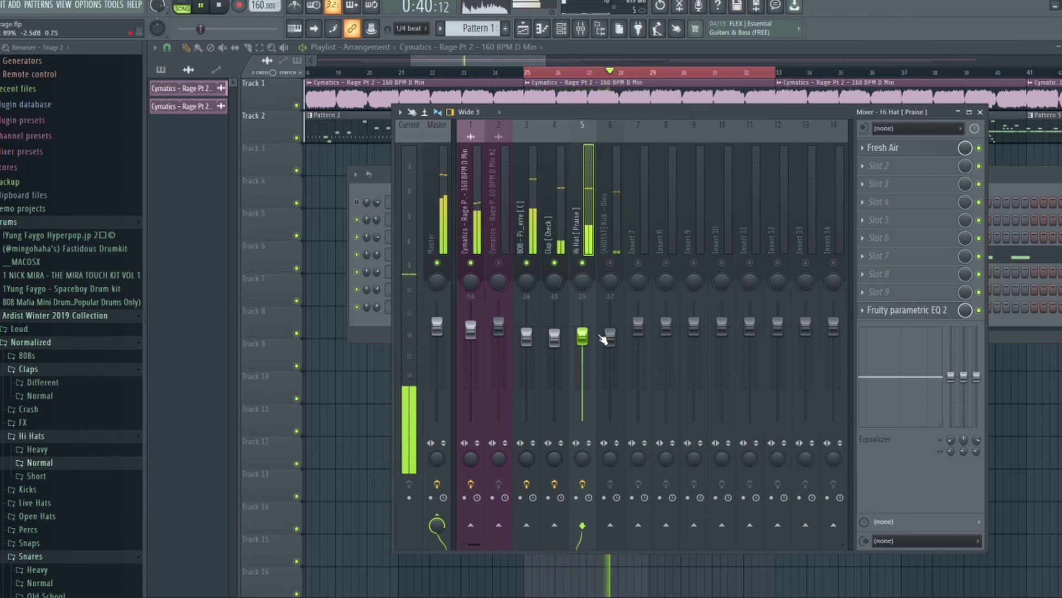
pyautogui.press('space')
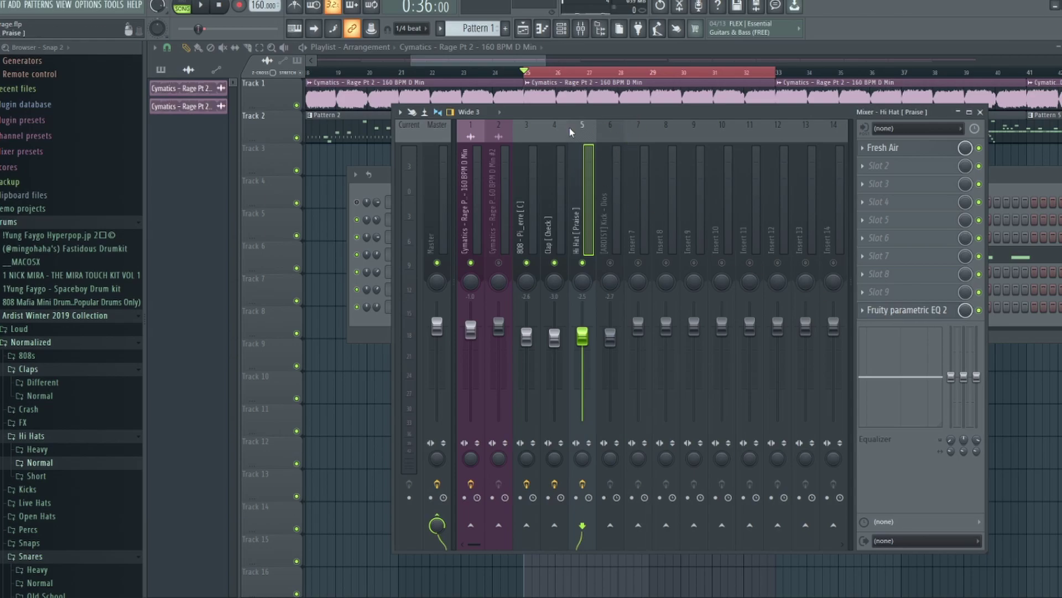
# - Lower the band 7 low-pass cutoff in the 808 track's Fruity parametric EQ 2 to the low end of the treble range
pyautogui.click(525, 208)
pyautogui.click(932, 310)
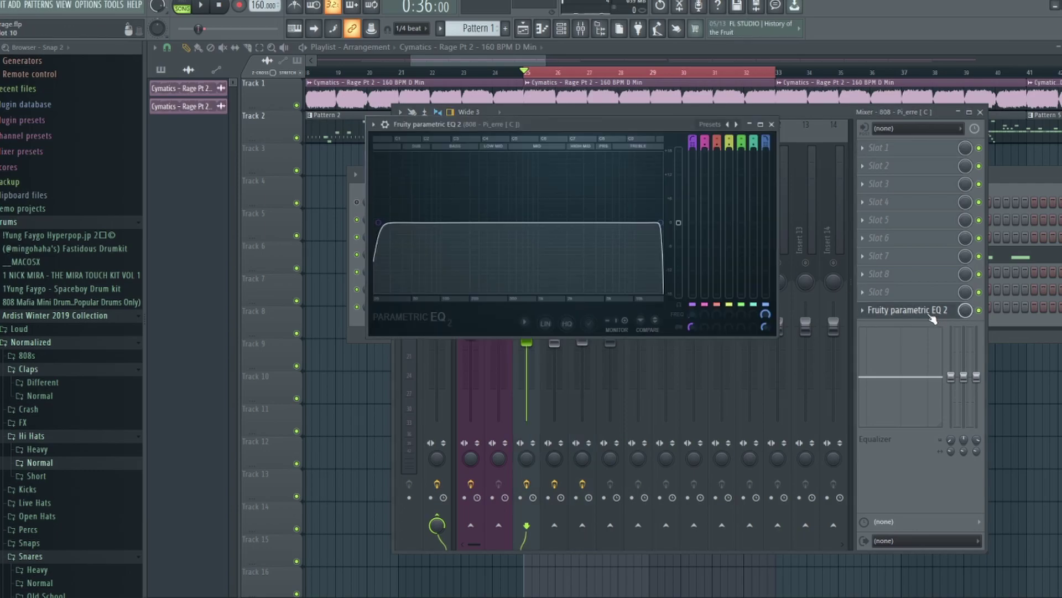
pyautogui.moveTo(668, 127); pyautogui.dragTo(707, 198)
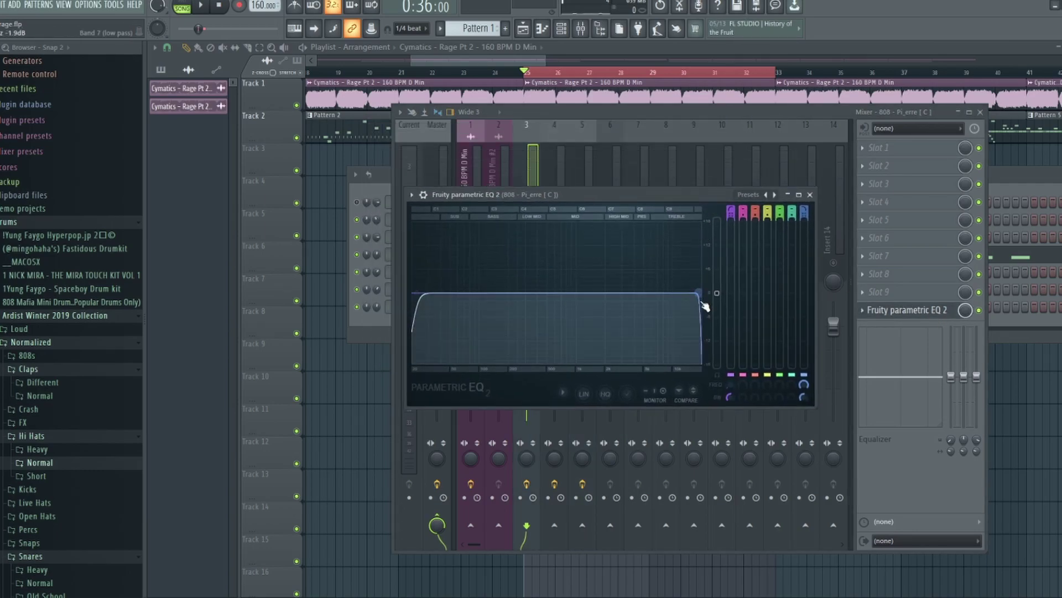
pyautogui.press('space')
pyautogui.moveTo(698, 292); pyautogui.dragTo(657, 292)
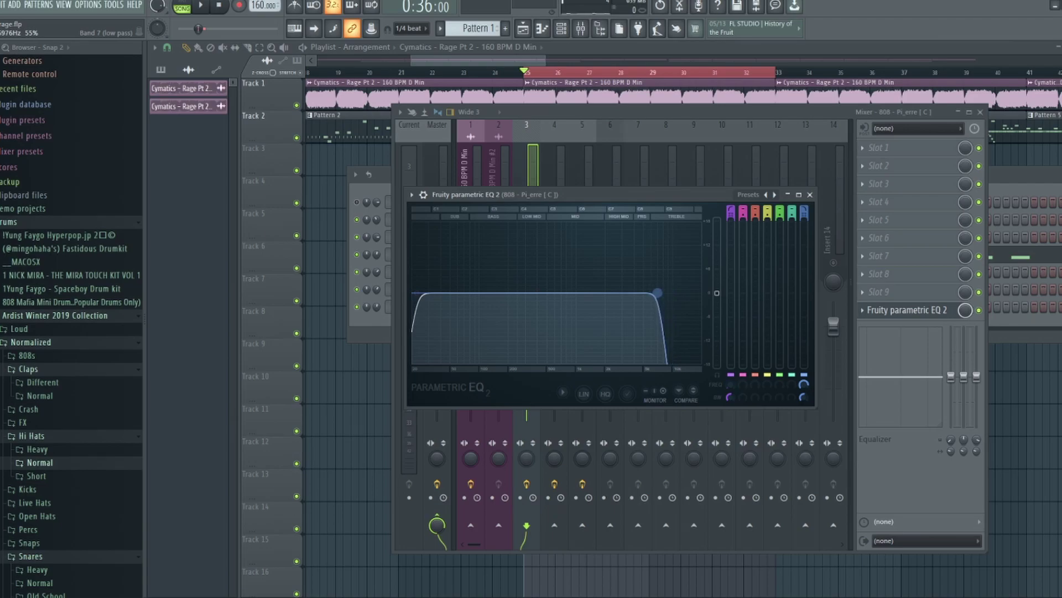
pyautogui.click(810, 195)
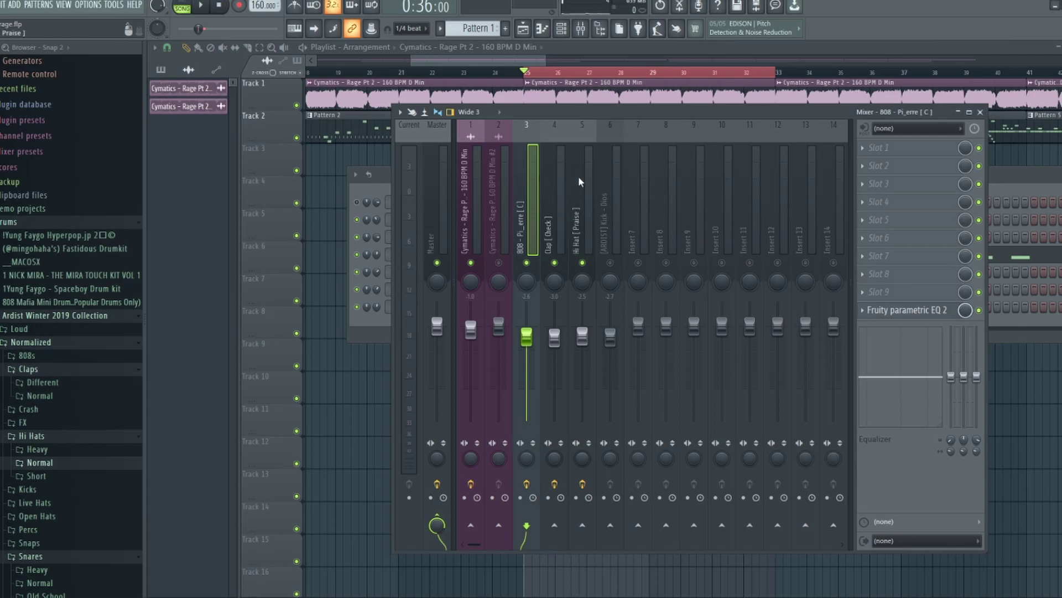
pyautogui.click(930, 316)
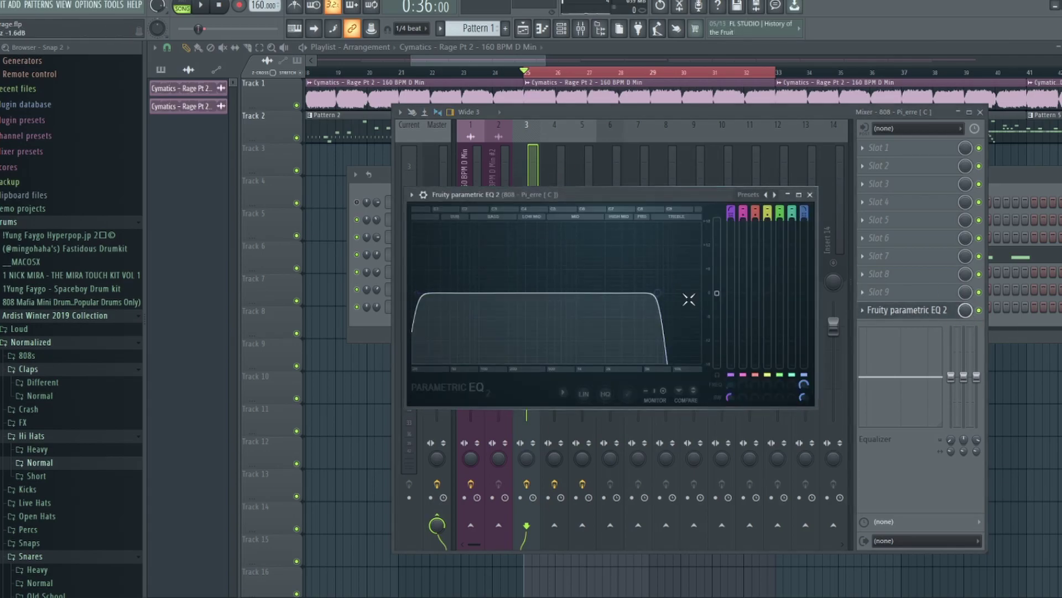
pyautogui.click(809, 194)
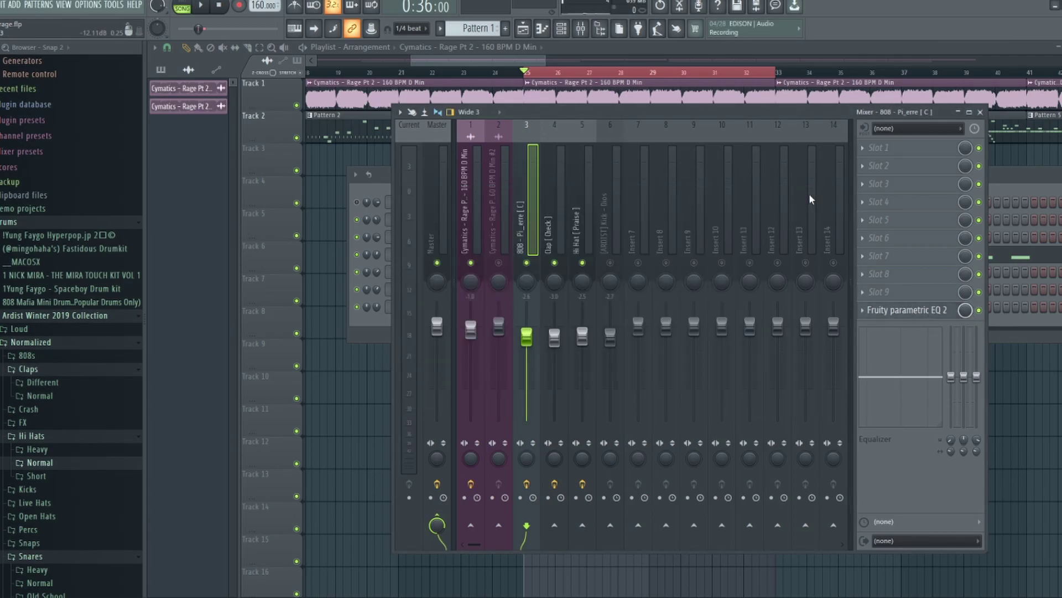
# - Play the section briefly, stop it, and unmute and select the Kick track
pyautogui.press('space')
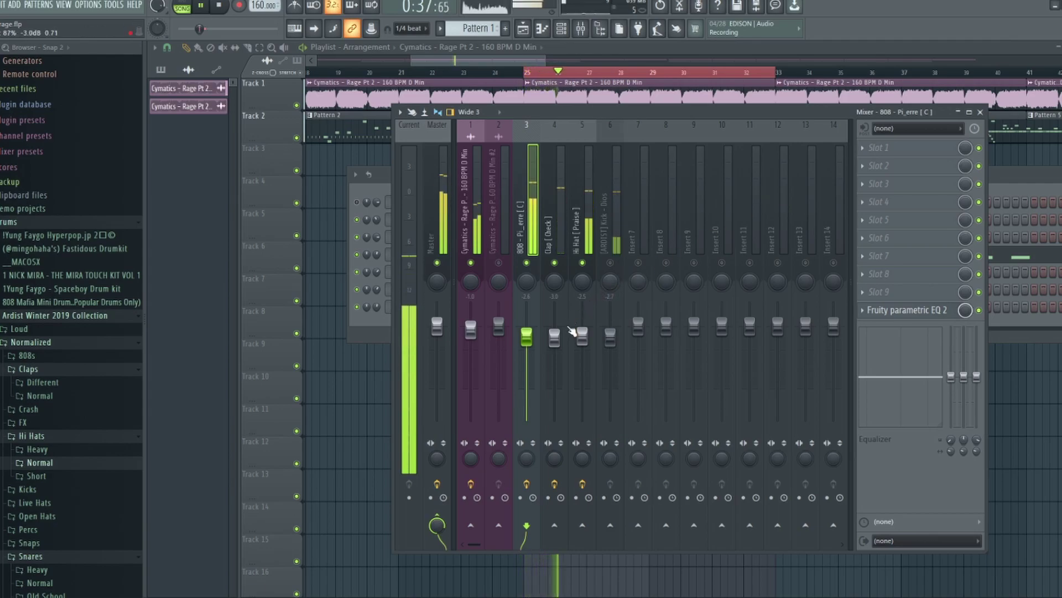
pyautogui.click(555, 221)
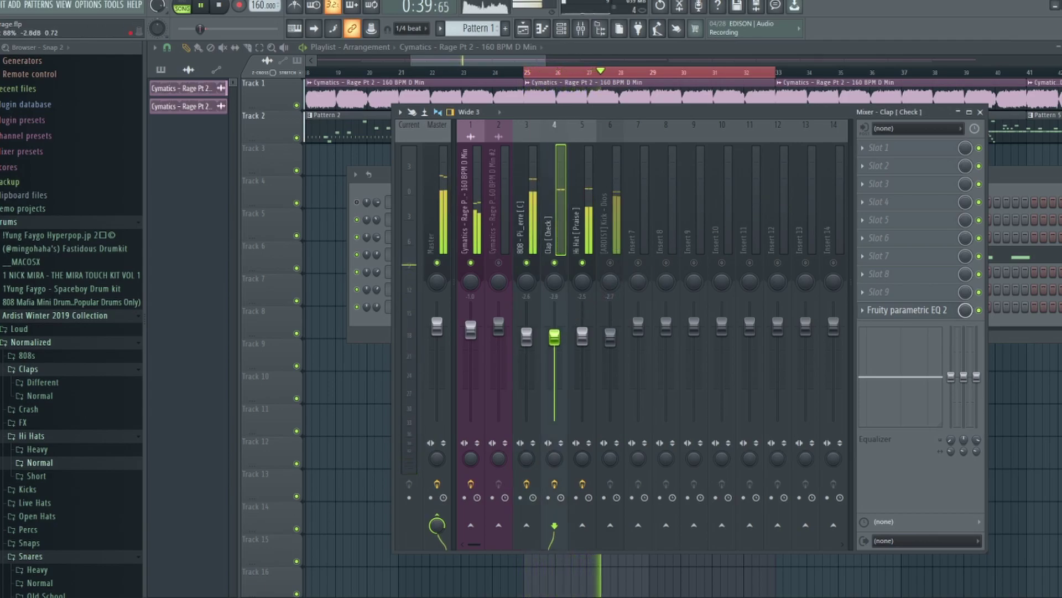
pyautogui.press('space')
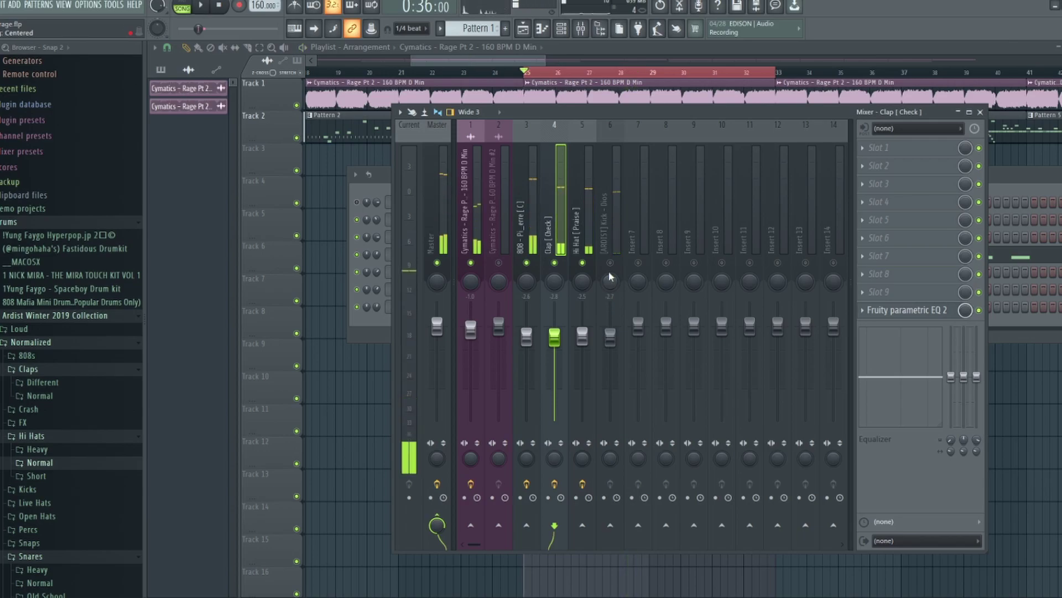
pyautogui.click(611, 262)
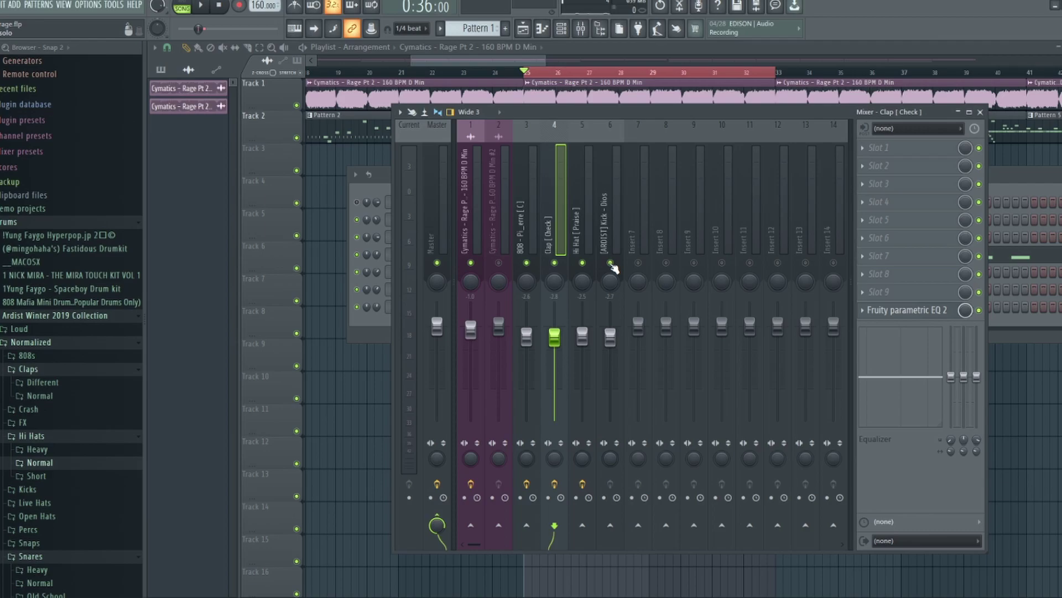
pyautogui.click(612, 267)
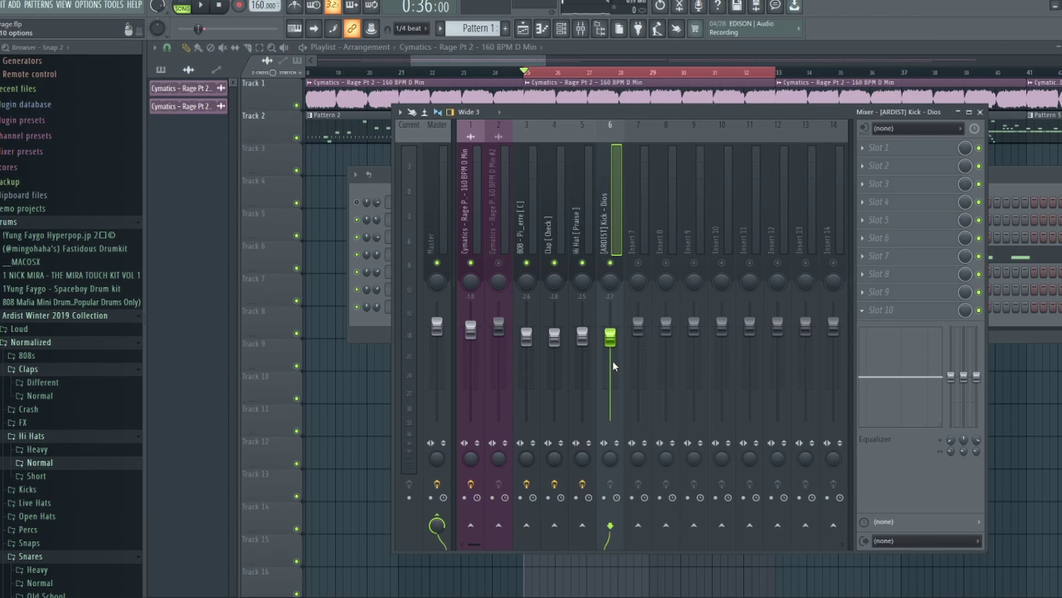
# - Add Fruity parametric EQ 2 with the 20Hz + 18kHz cut preset to the Kick's last effect slot and raise its band 1 high-pass cutoff
pyautogui.moveTo(581, 201); pyautogui.dragTo(766, 192)
pyautogui.click(813, 190)
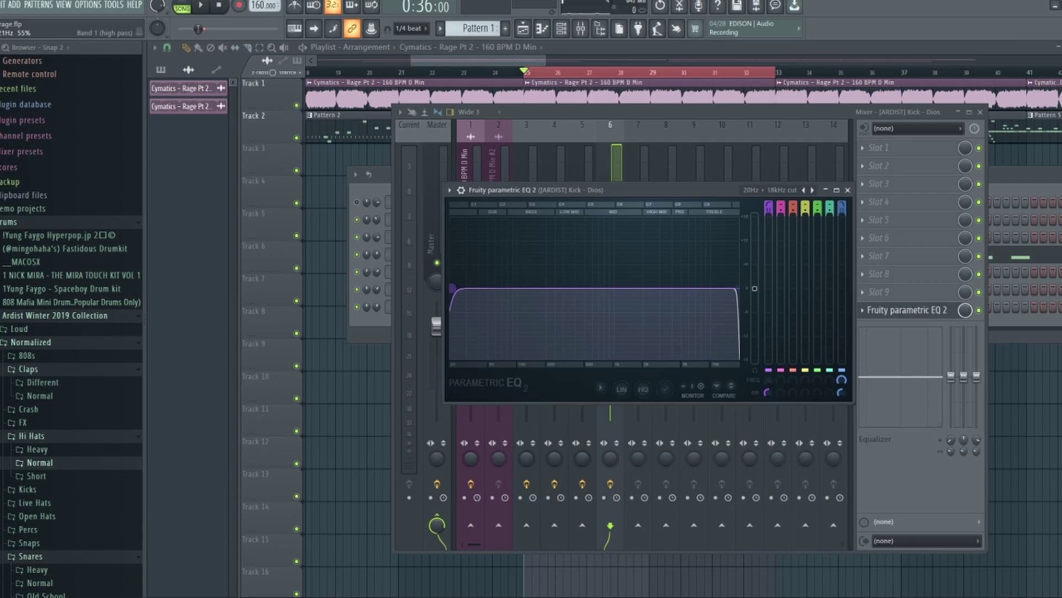
pyautogui.moveTo(454, 288); pyautogui.dragTo(461, 289)
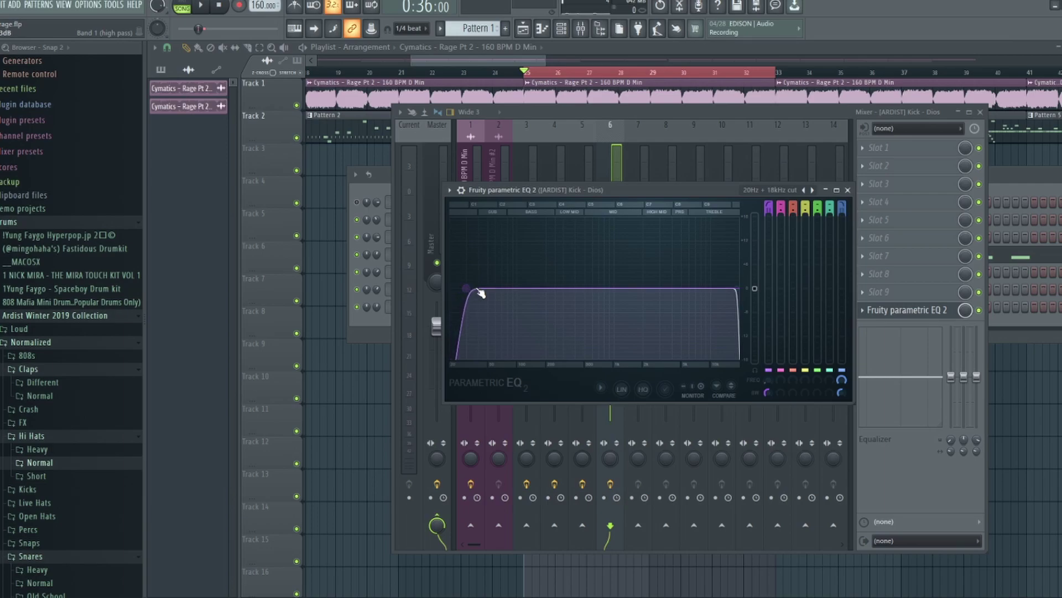
pyautogui.click(847, 190)
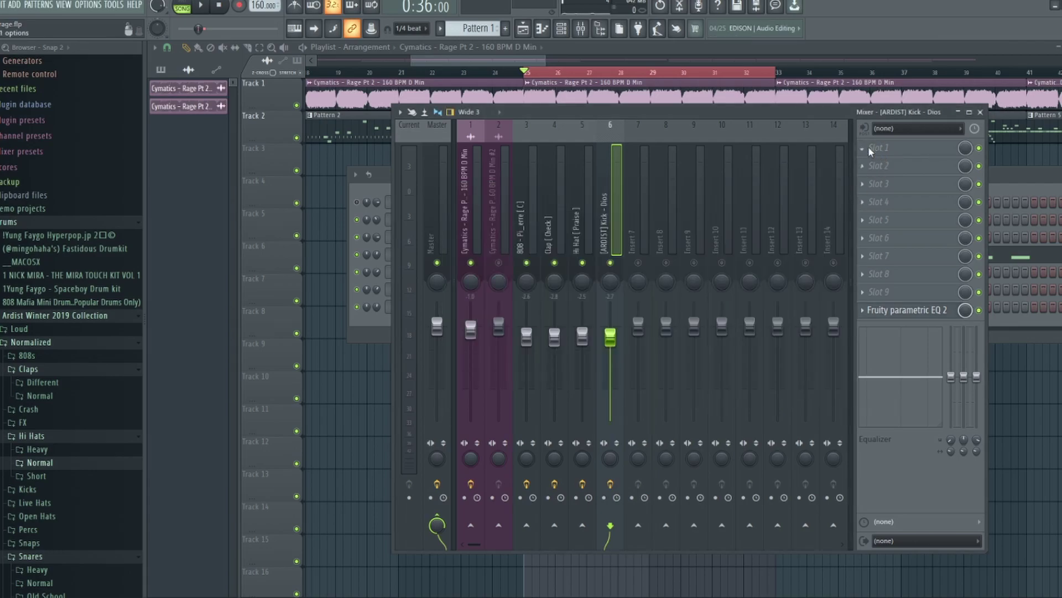
# - Add a second Fruity parametric EQ 2 in the Kick's first slot and boost bands 1 and 2 in the low end during playback
pyautogui.click(907, 310)
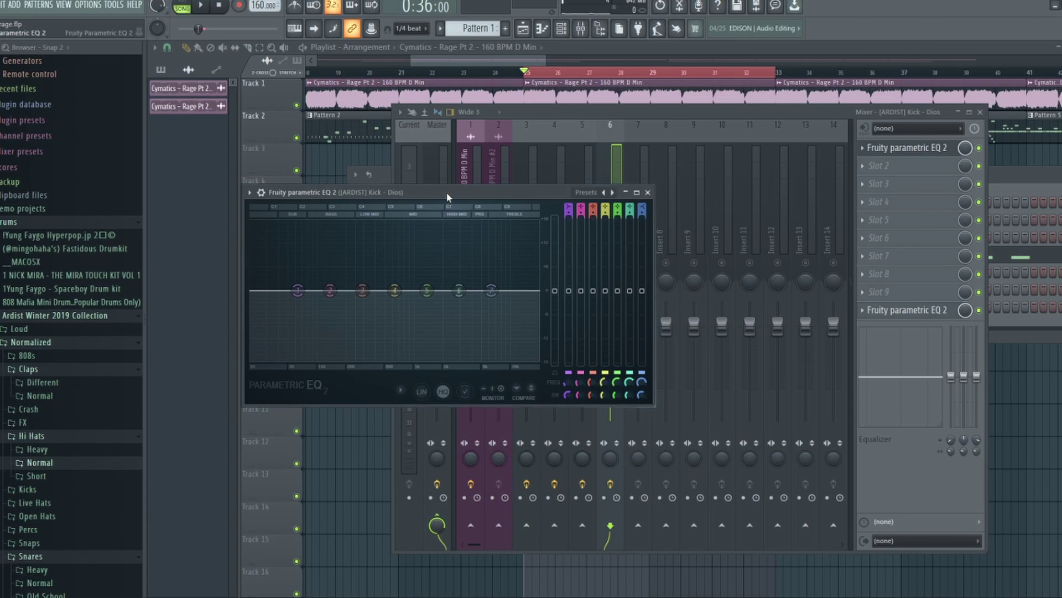
pyautogui.moveTo(388, 187); pyautogui.dragTo(719, 170)
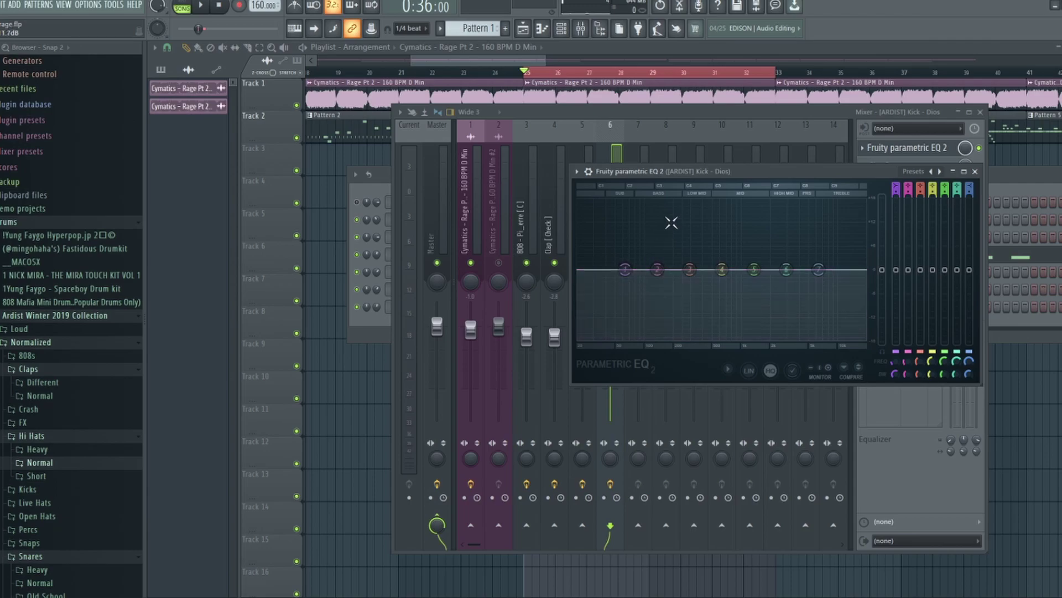
pyautogui.press('space')
pyautogui.moveTo(625, 269); pyautogui.dragTo(645, 260)
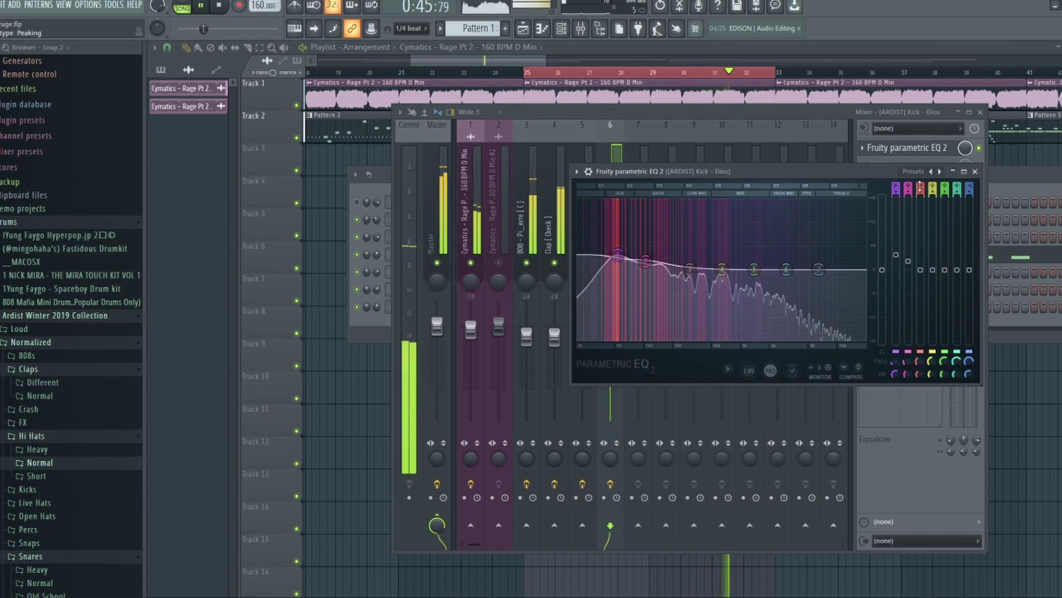
pyautogui.click(975, 171)
# - While playing the section, lower the Kick fader to about -5.2 dB, the melody to -2.7 dB and the 808 to -3.9 dB
pyautogui.moveTo(610, 339); pyautogui.dragTo(608, 351)
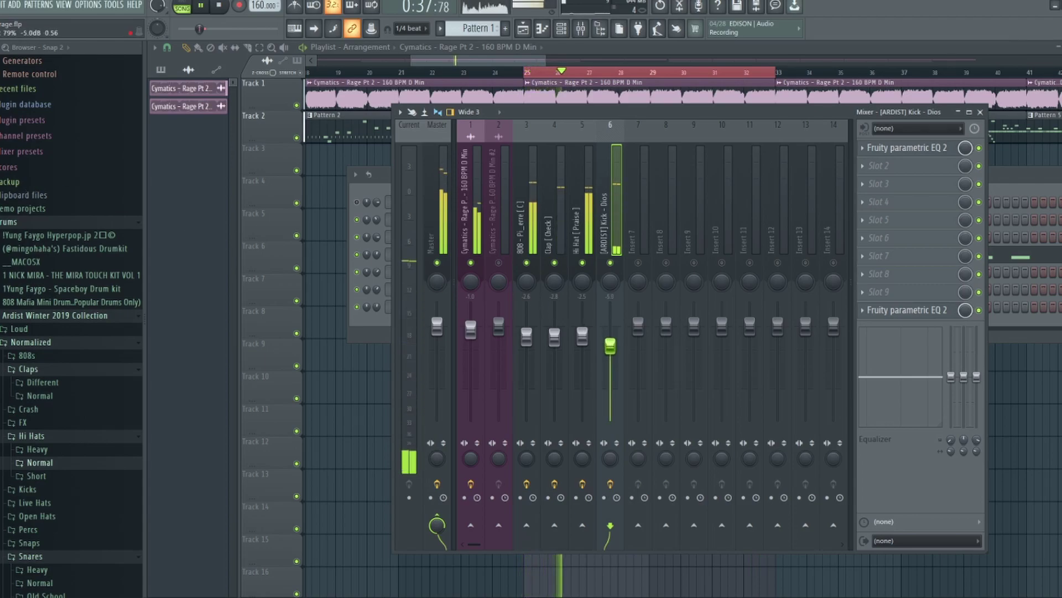
pyautogui.press('space')
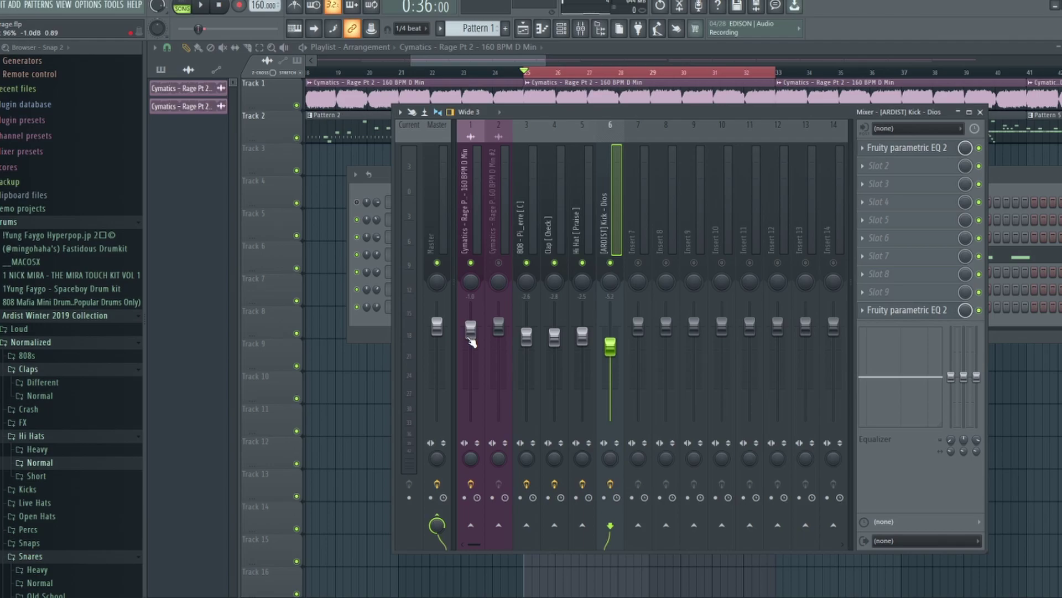
pyautogui.press('space')
pyautogui.moveTo(470, 339); pyautogui.dragTo(471, 336)
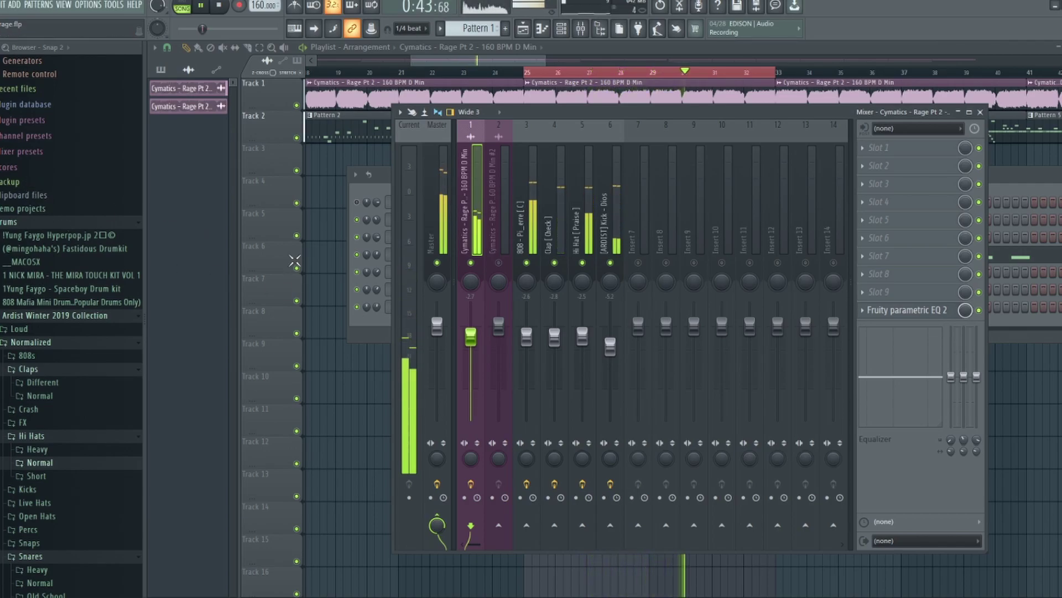
pyautogui.moveTo(526, 336); pyautogui.dragTo(526, 342)
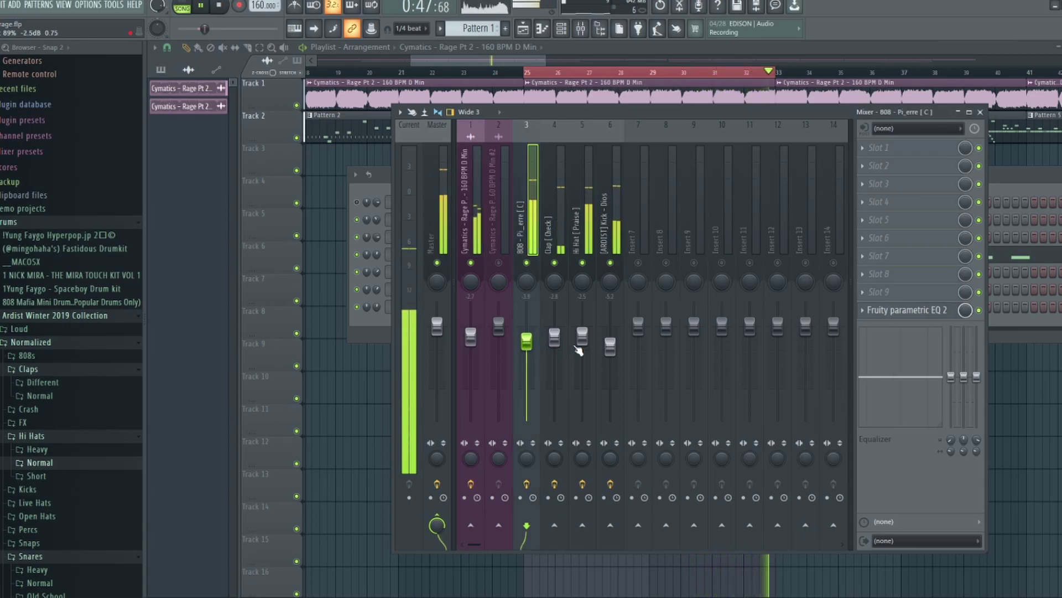
# - Lower the 808 fader to about -4.1 dB, the melody to -3.2 dB and the Kick to -6.2 dB, stopping playback
pyautogui.moveTo(610, 346); pyautogui.dragTo(610, 349)
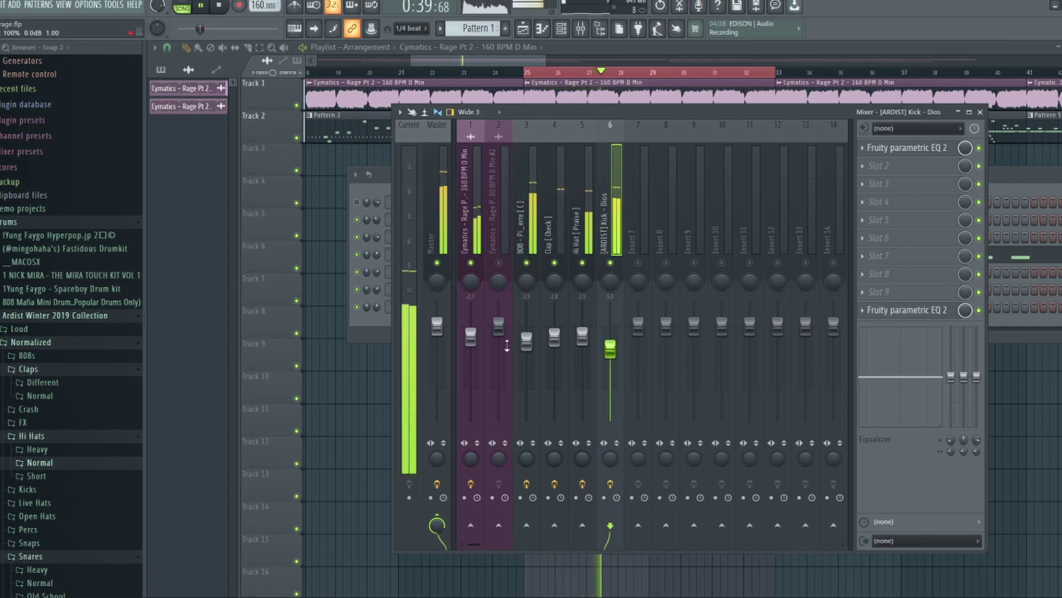
pyautogui.moveTo(526, 342); pyautogui.dragTo(527, 343)
pyautogui.click(471, 336)
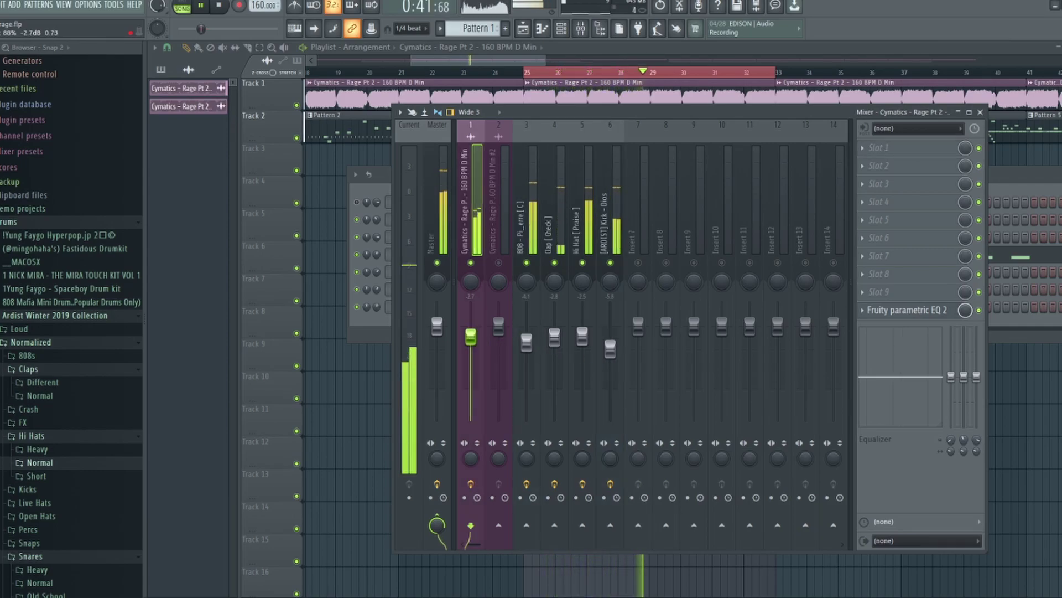
pyautogui.moveTo(470, 335); pyautogui.dragTo(470, 338)
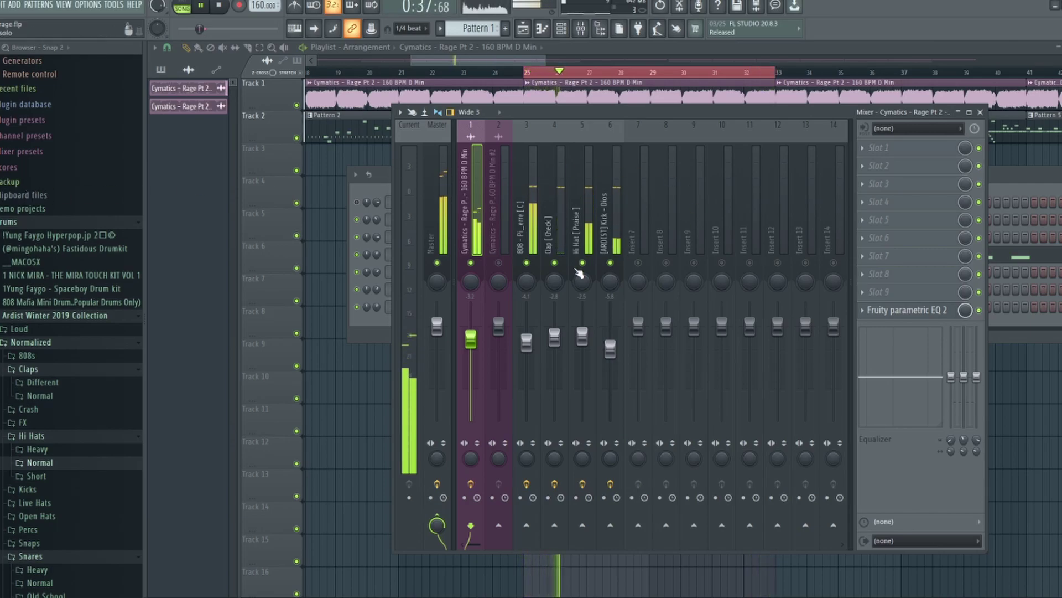
pyautogui.press('space')
pyautogui.click(603, 260)
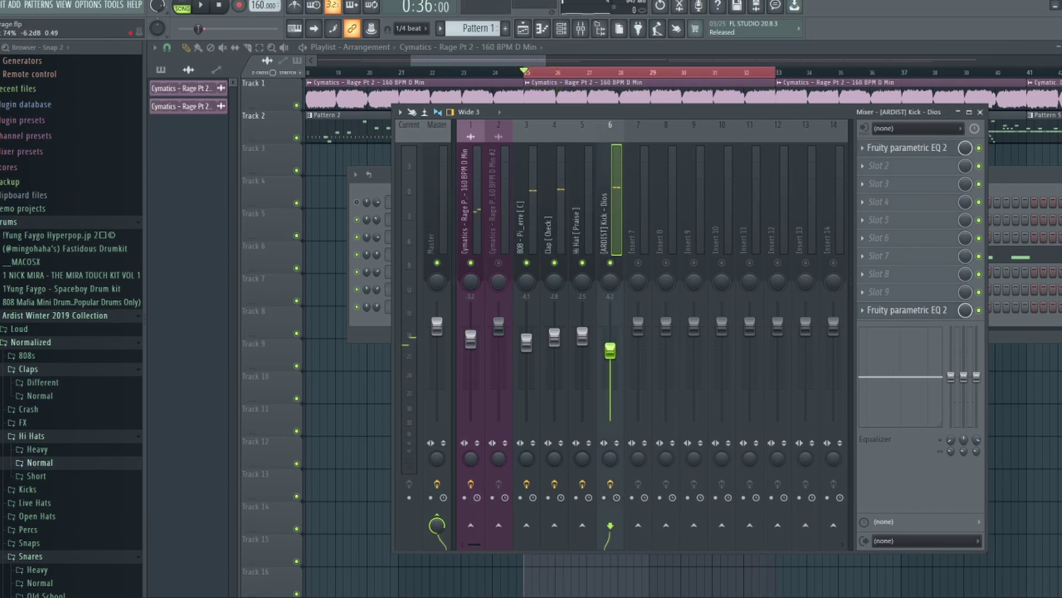
# - Open the Master track's Youlean Loudness Meter and play the section to check the overall loudness
pyautogui.click(437, 210)
pyautogui.moveTo(899, 305); pyautogui.dragTo(688, 74)
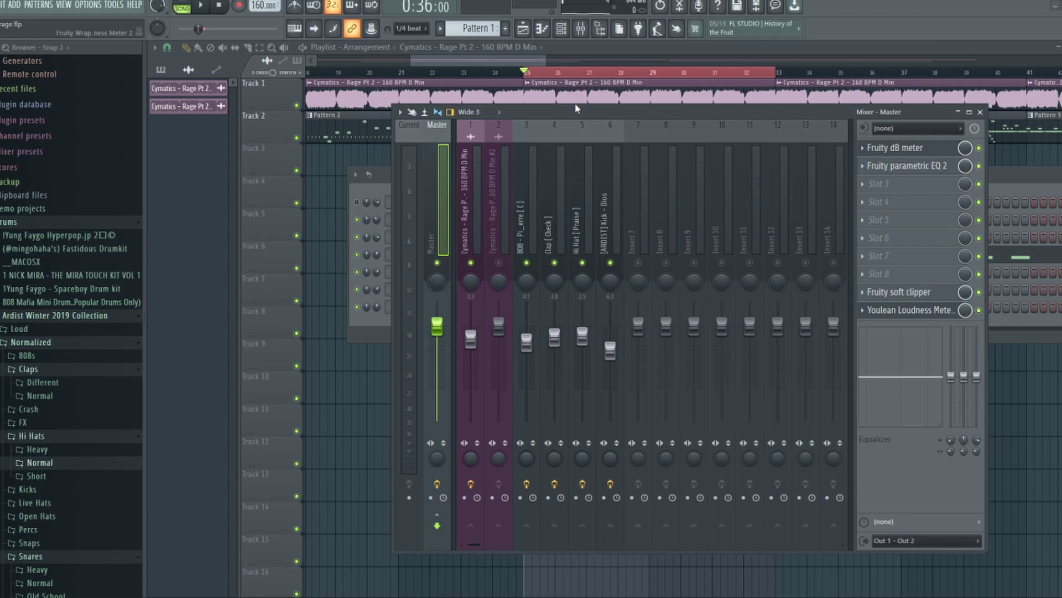
pyautogui.press('space')
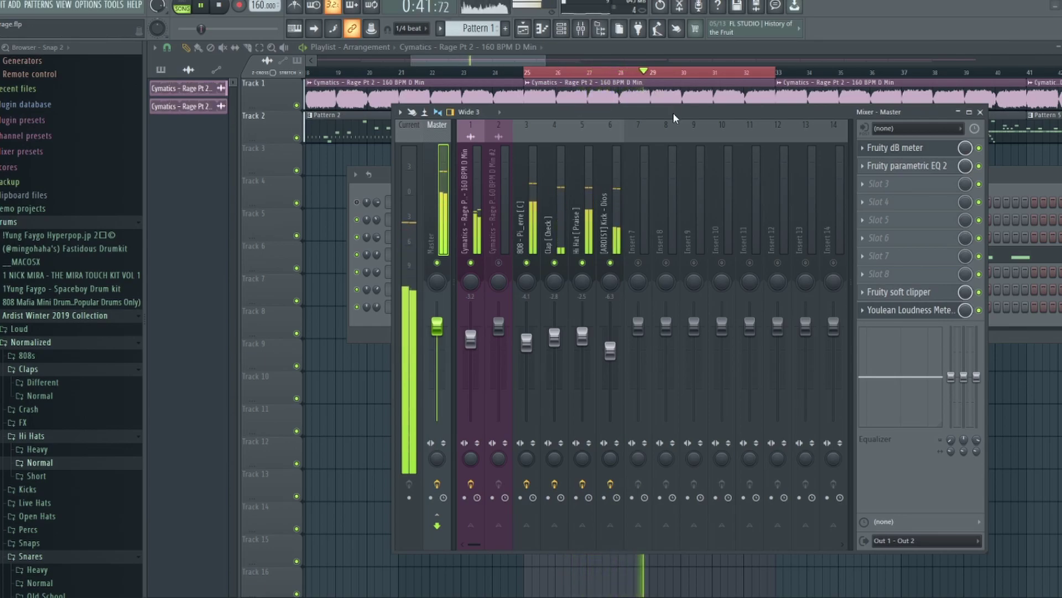
pyautogui.press('space')
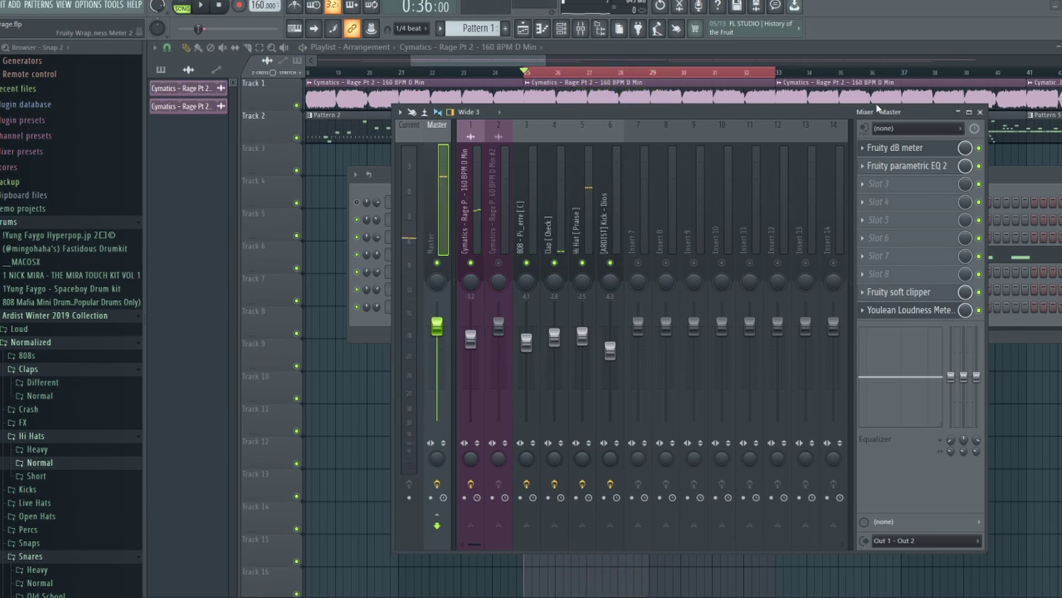
# - Lower the Clap fader to about -3.1 dB, the Hi Hat to -2.9 dB and the melody to -3.4 dB, and replay with the Master selected
pyautogui.moveTo(577, 111); pyautogui.dragTo(676, 95)
pyautogui.click(661, 304)
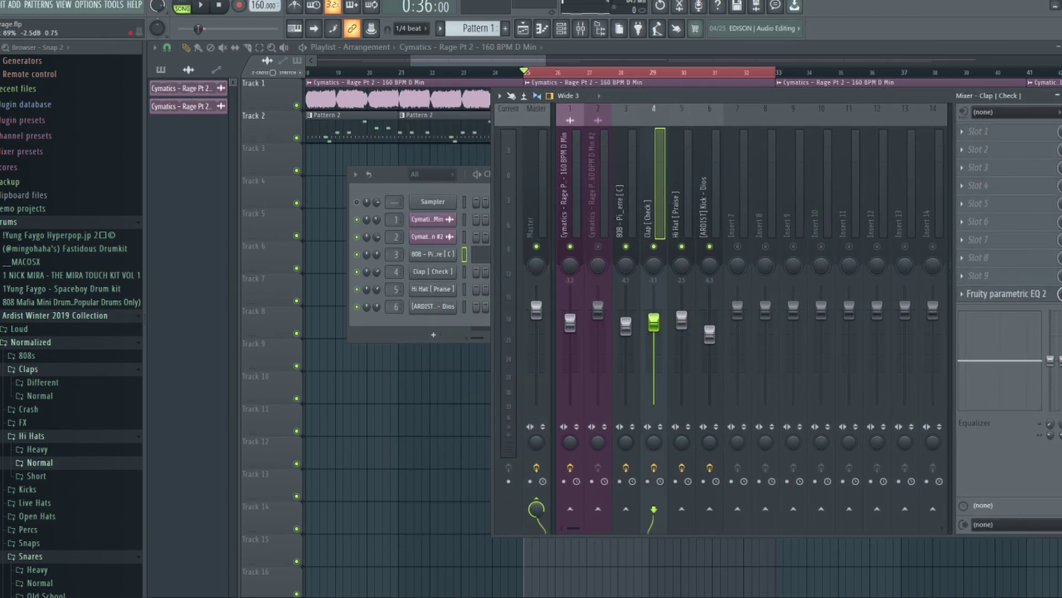
pyautogui.moveTo(683, 327); pyautogui.dragTo(683, 330)
pyautogui.click(569, 327)
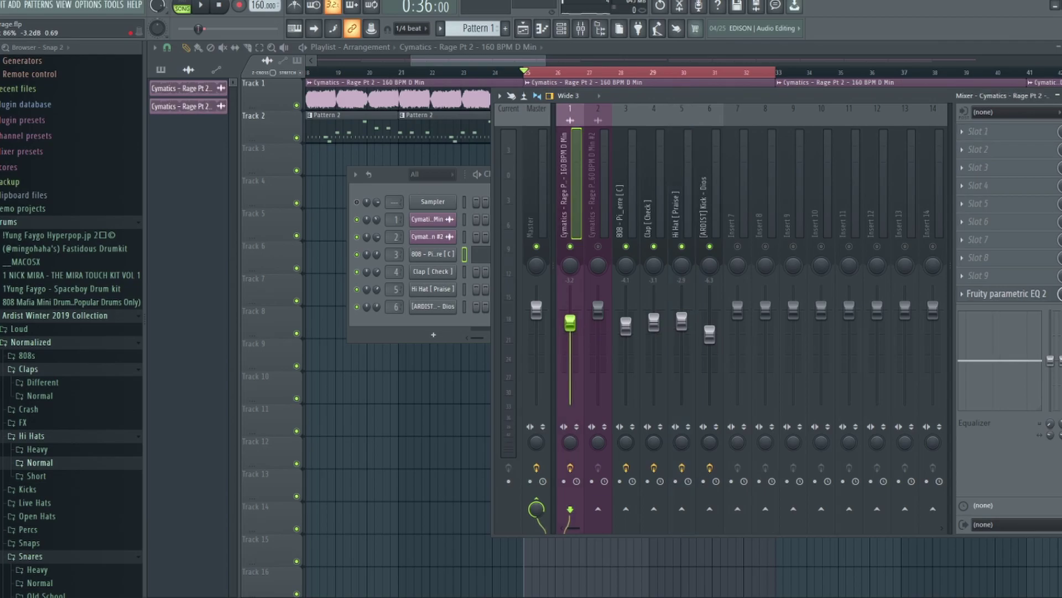
pyautogui.click(536, 310)
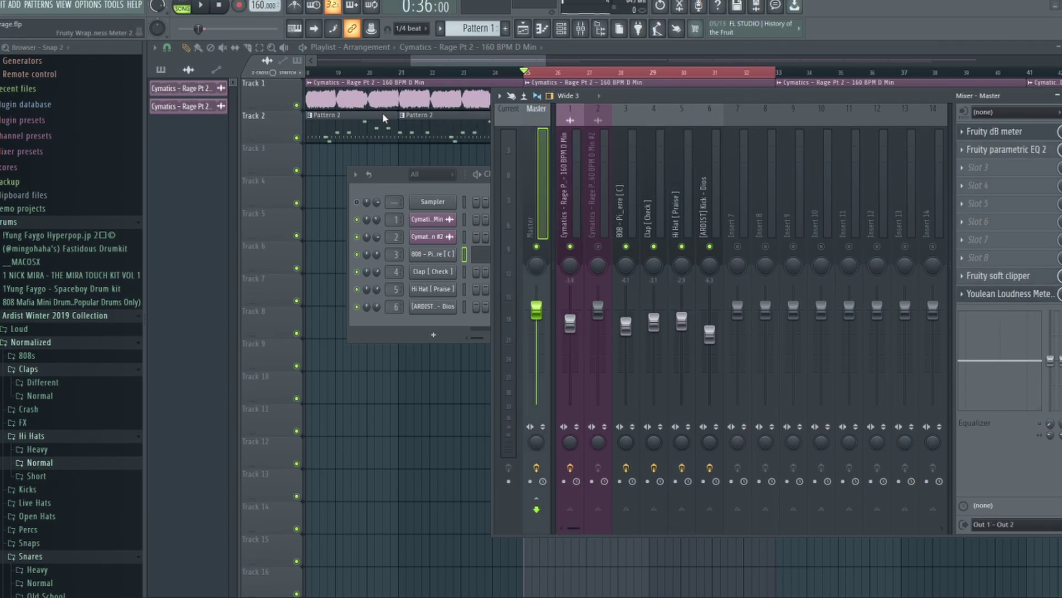
pyautogui.press('space')
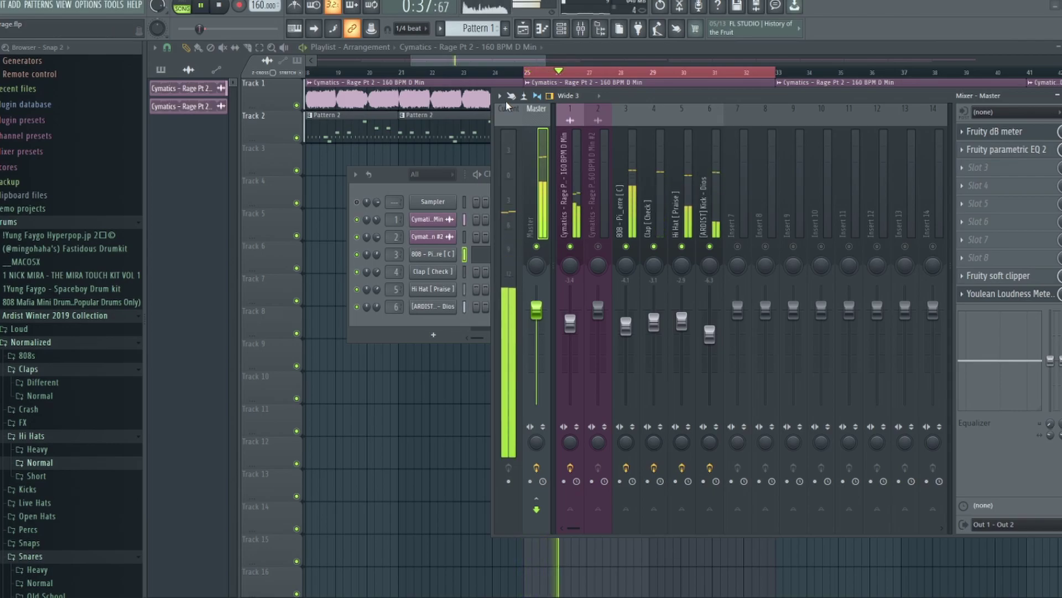
# - Lower the Kick fader to about -6.4 dB and replay the looped section with the Master selected, stopping playback at the end
pyautogui.click(709, 334)
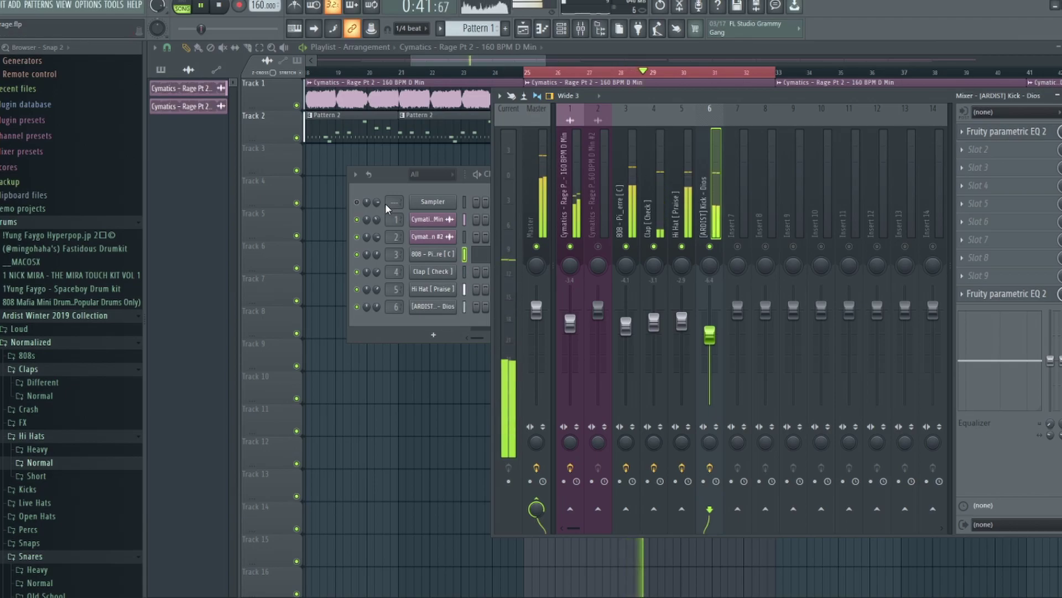
pyautogui.press('space')
pyautogui.press('space')
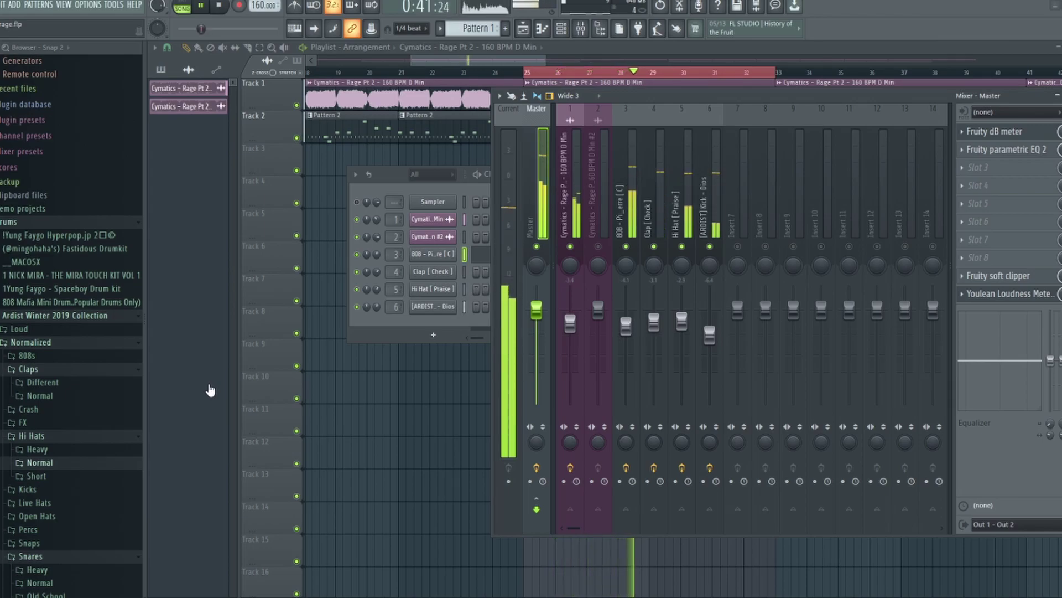
pyautogui.press('space')
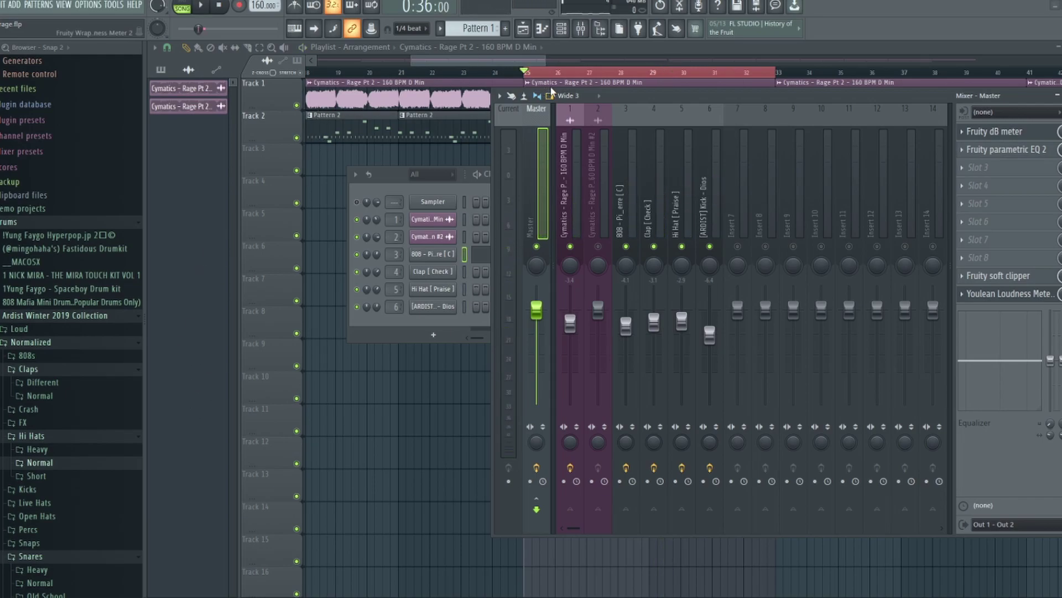
# - Lower the second Cymatics melody track's fader to about -3.4 dB, matching the first melody track, and close the mixer
pyautogui.press('F12')
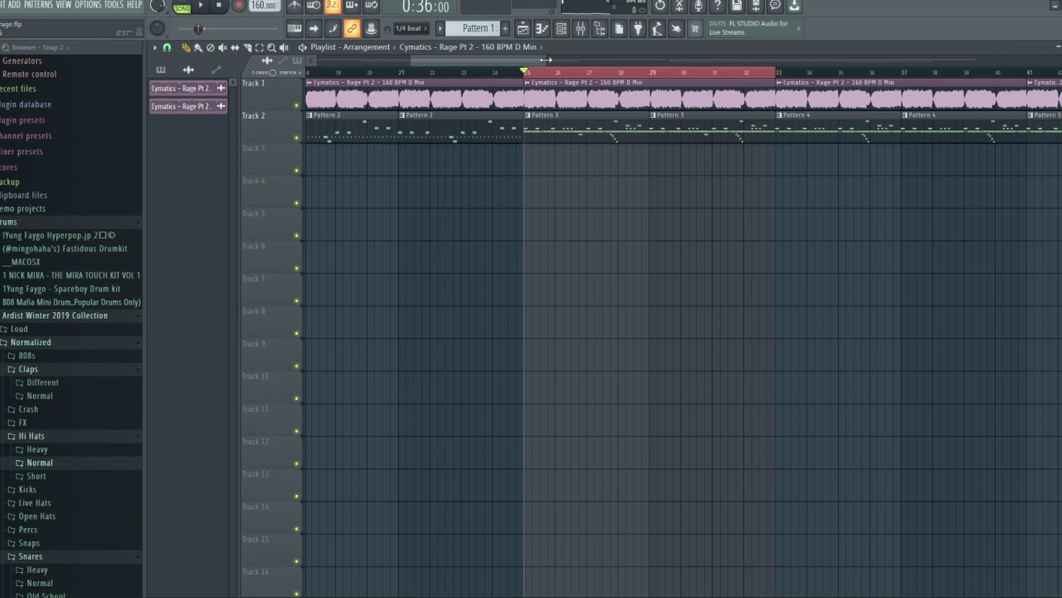
pyautogui.click(580, 34)
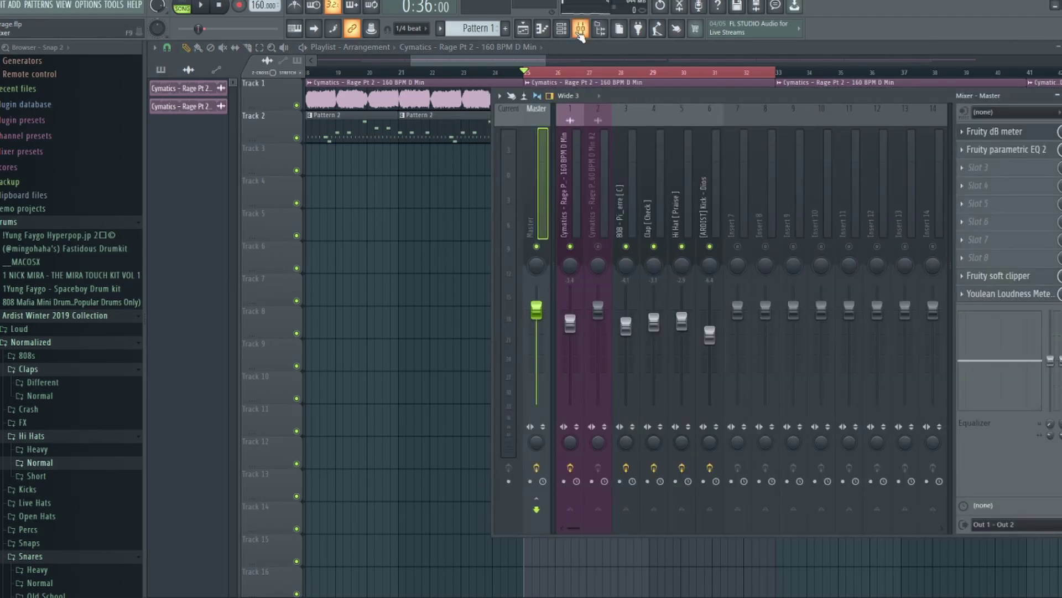
pyautogui.moveTo(1024, 96); pyautogui.dragTo(908, 123)
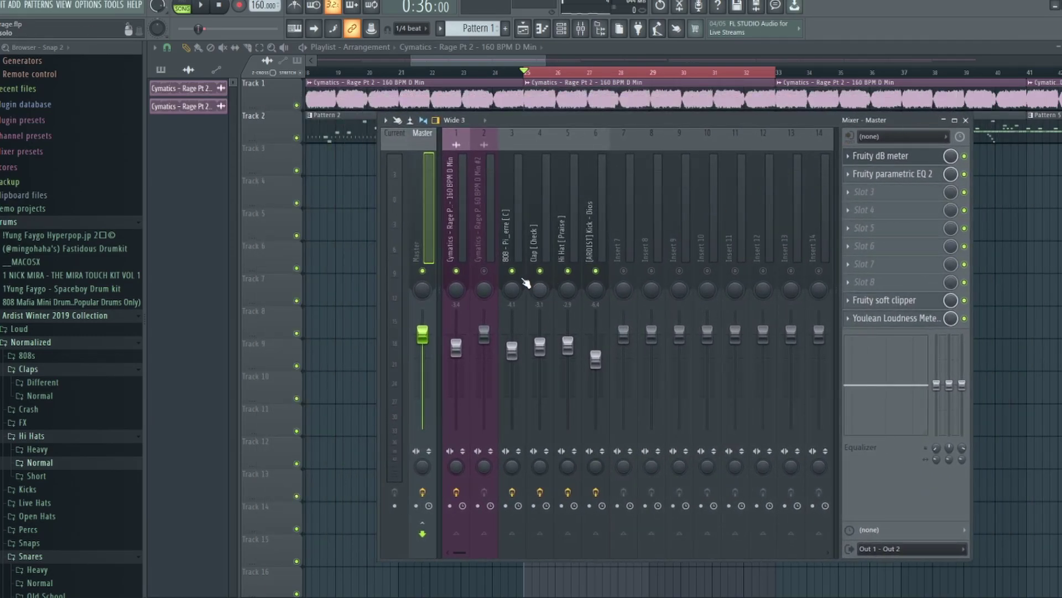
pyautogui.moveTo(484, 334); pyautogui.dragTo(484, 344)
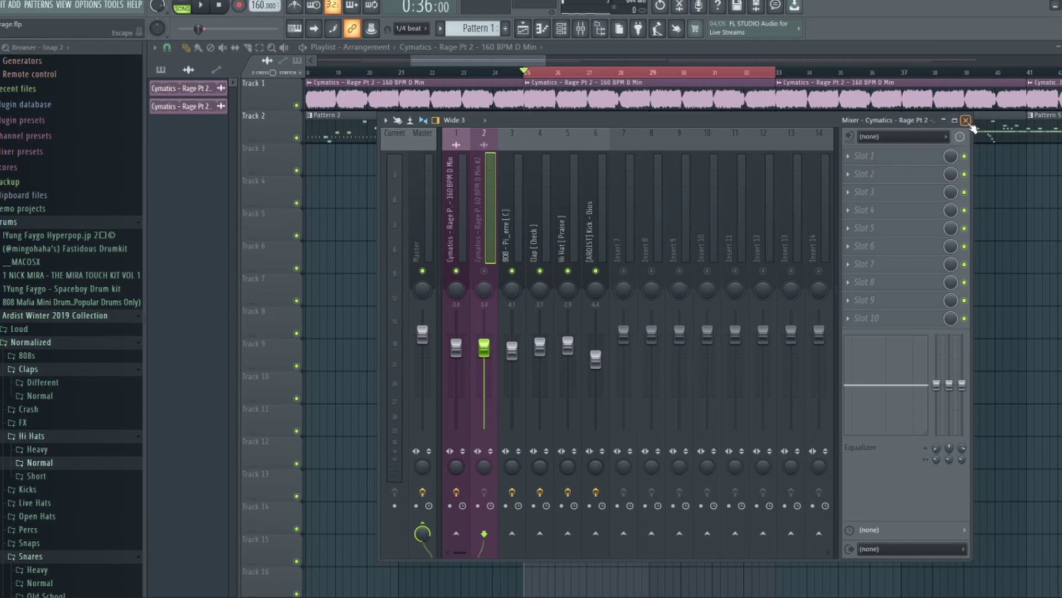
pyautogui.click(966, 120)
pyautogui.scroll(-3, 836, 244)
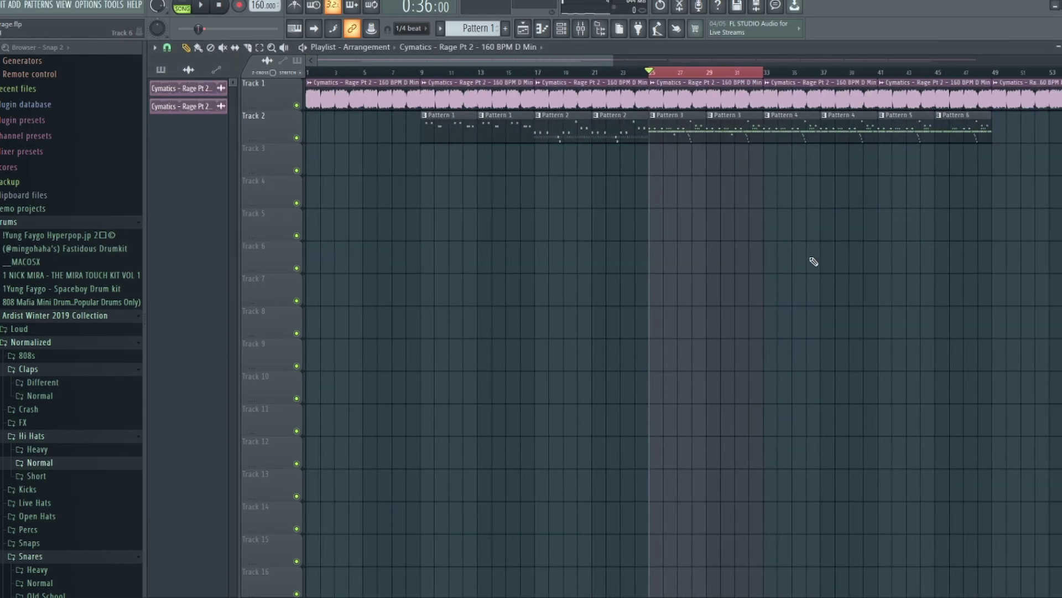